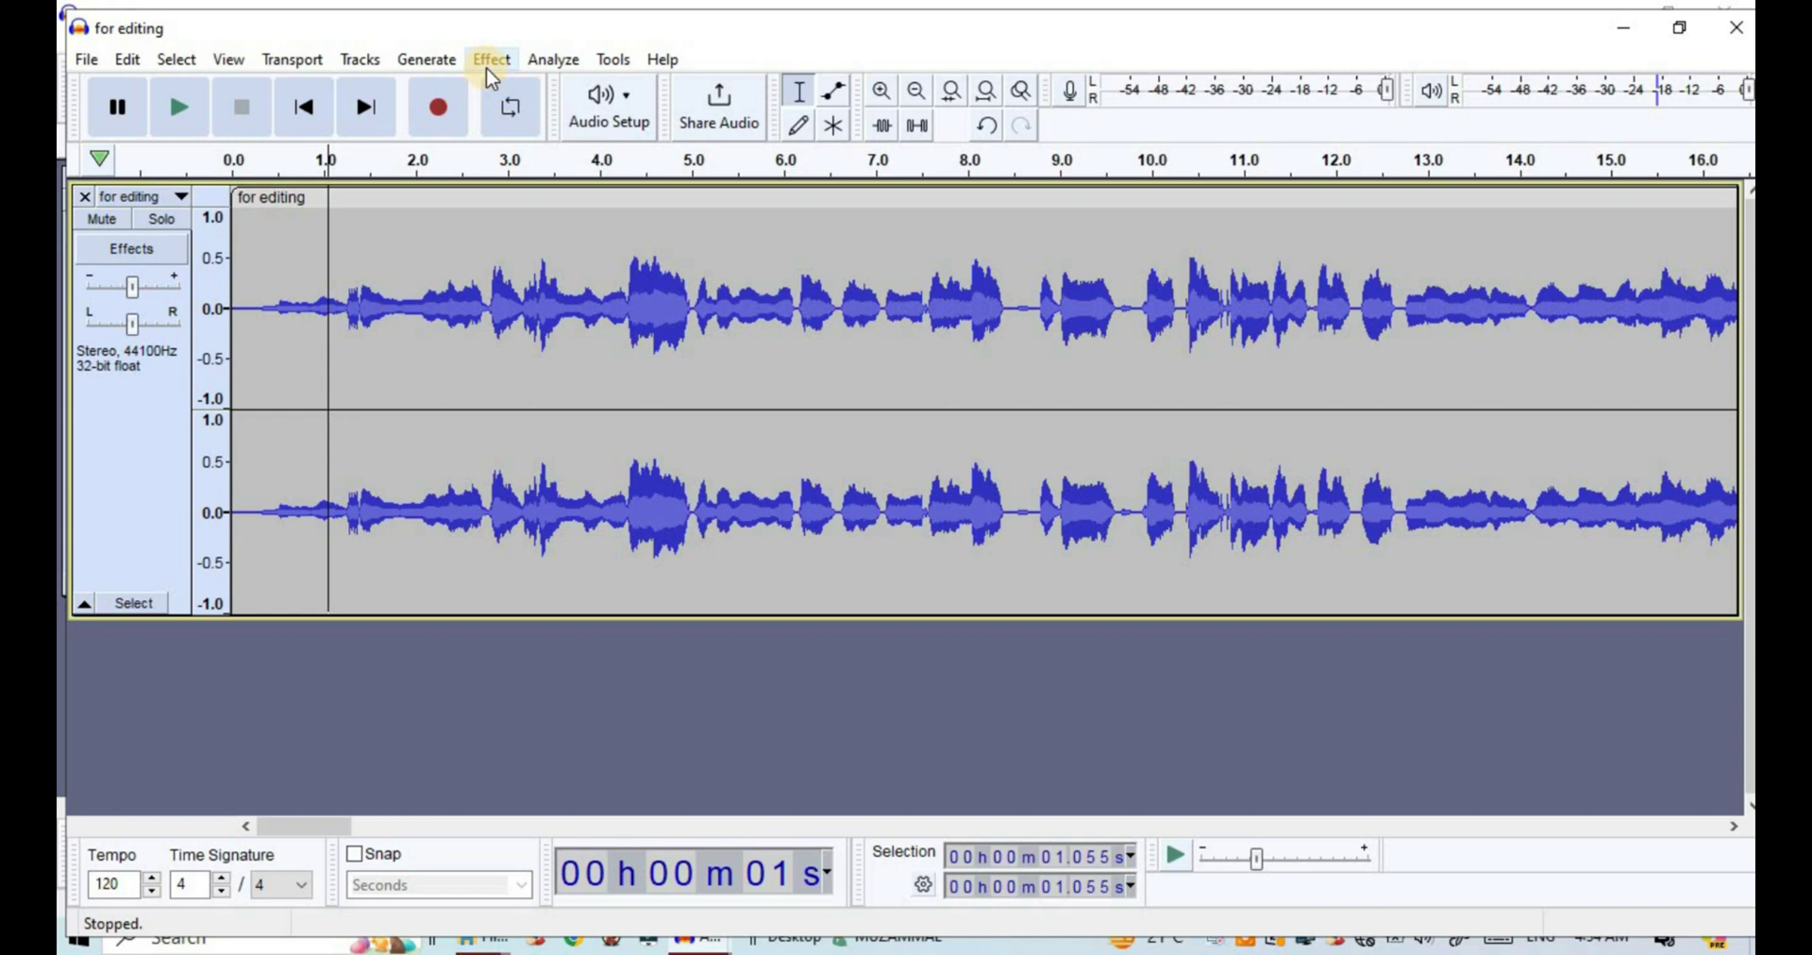
left_click(492, 60)
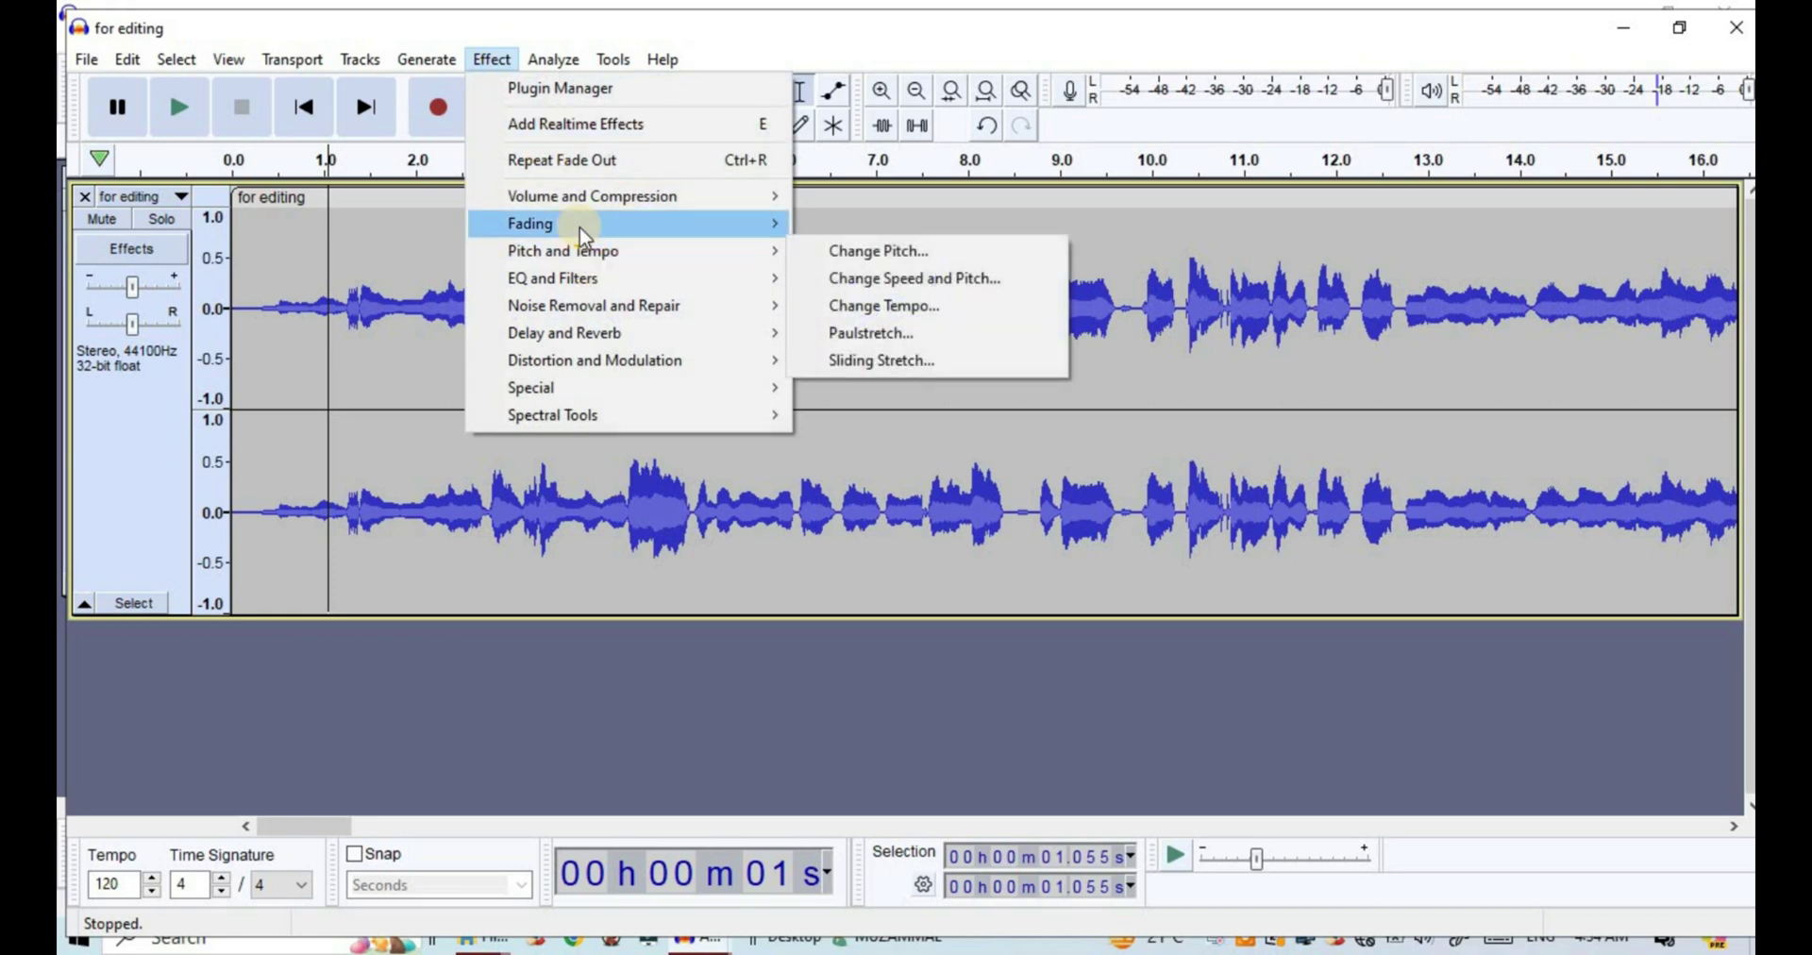
mouse_move(583, 228)
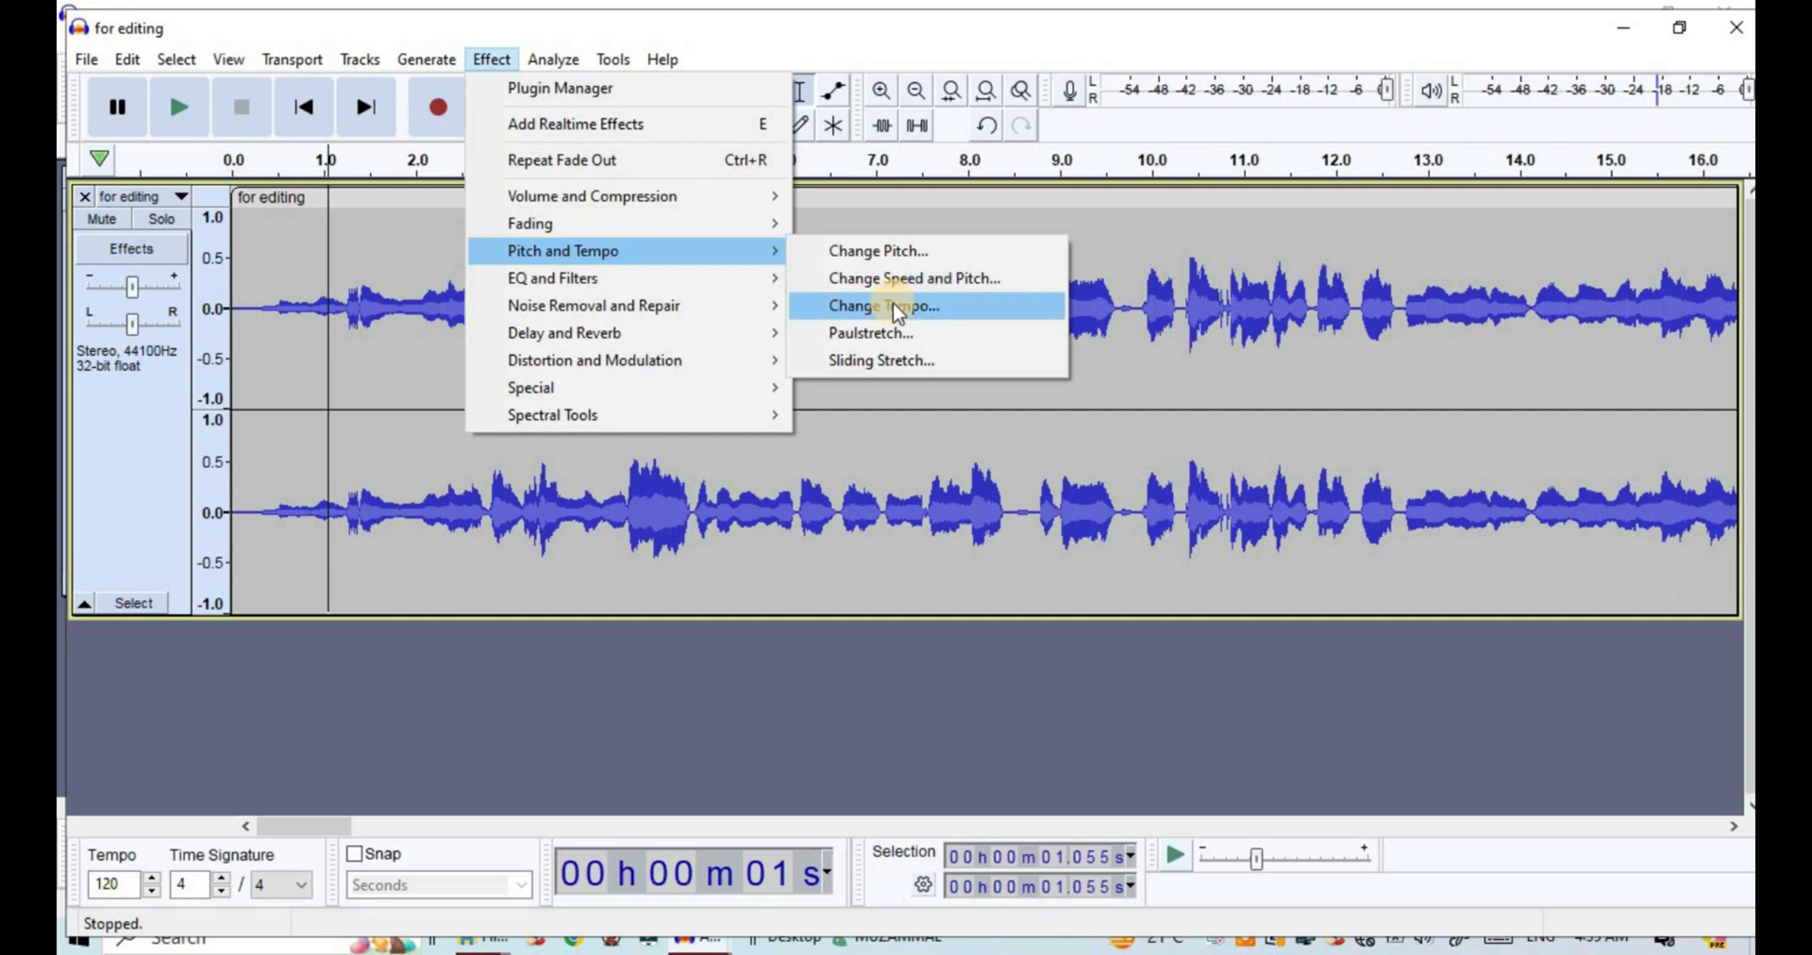
left_click(251, 340)
left_click(264, 330)
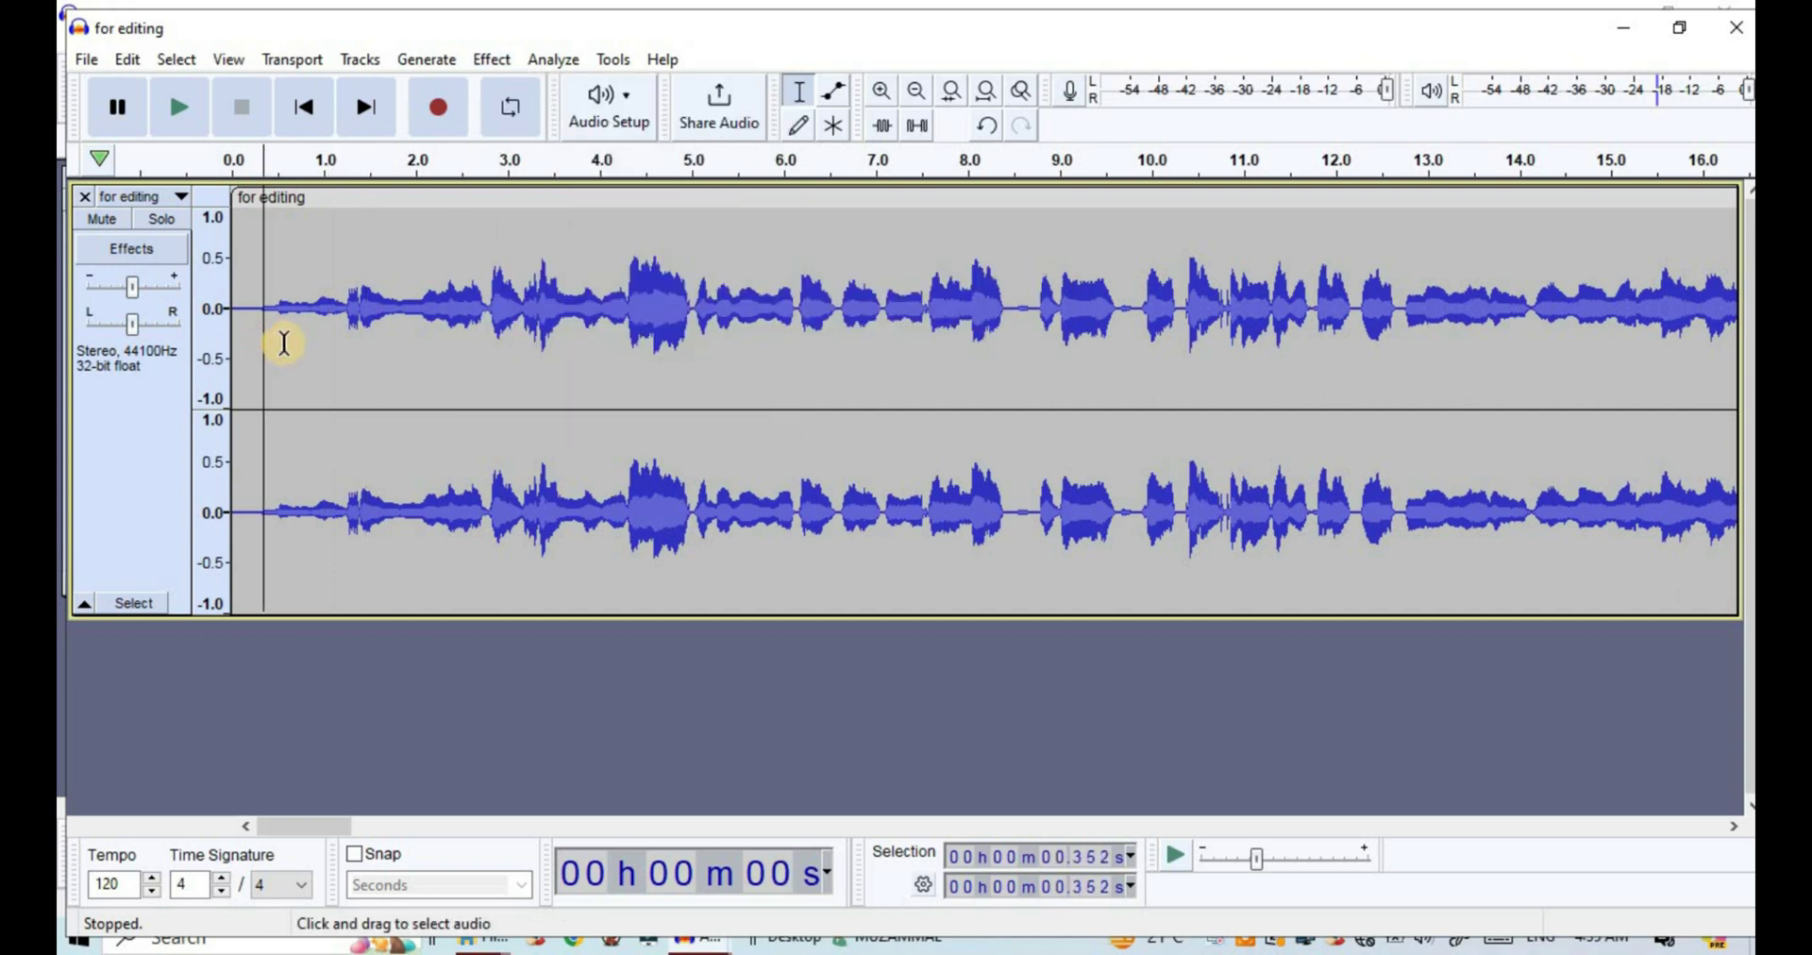
Select the entire audio clip and open the Change Pitch effect for it.
double_click(604, 374)
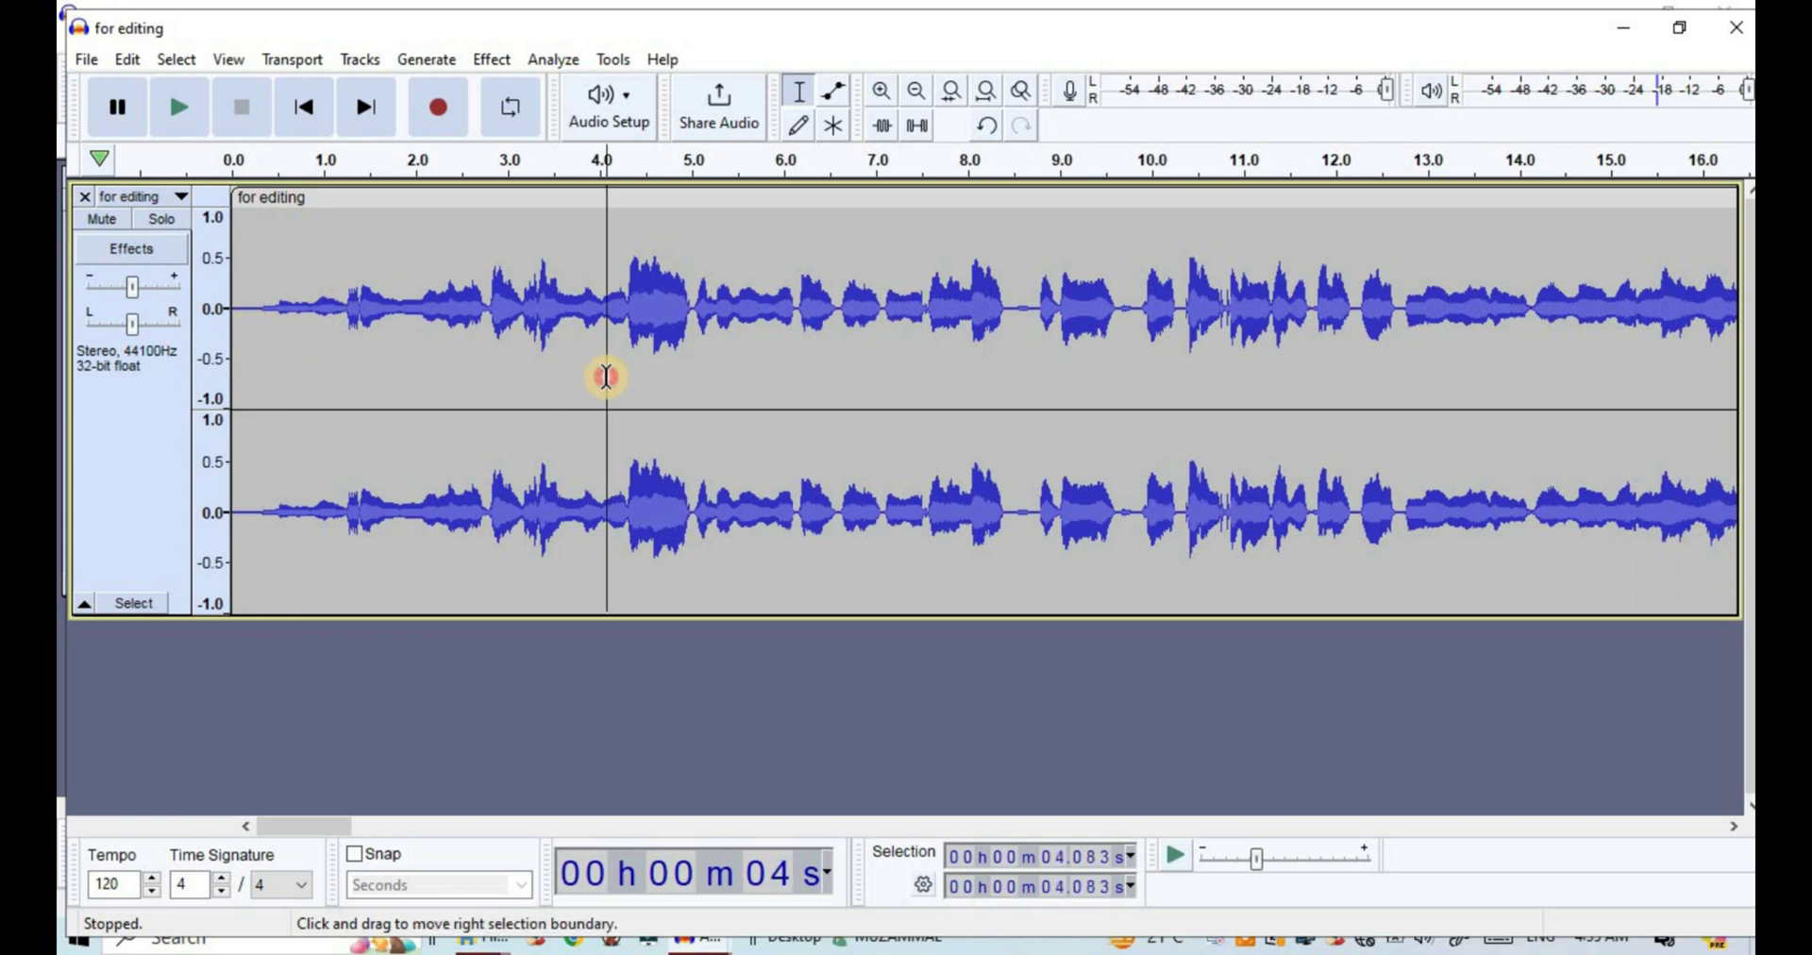
left_click(553, 58)
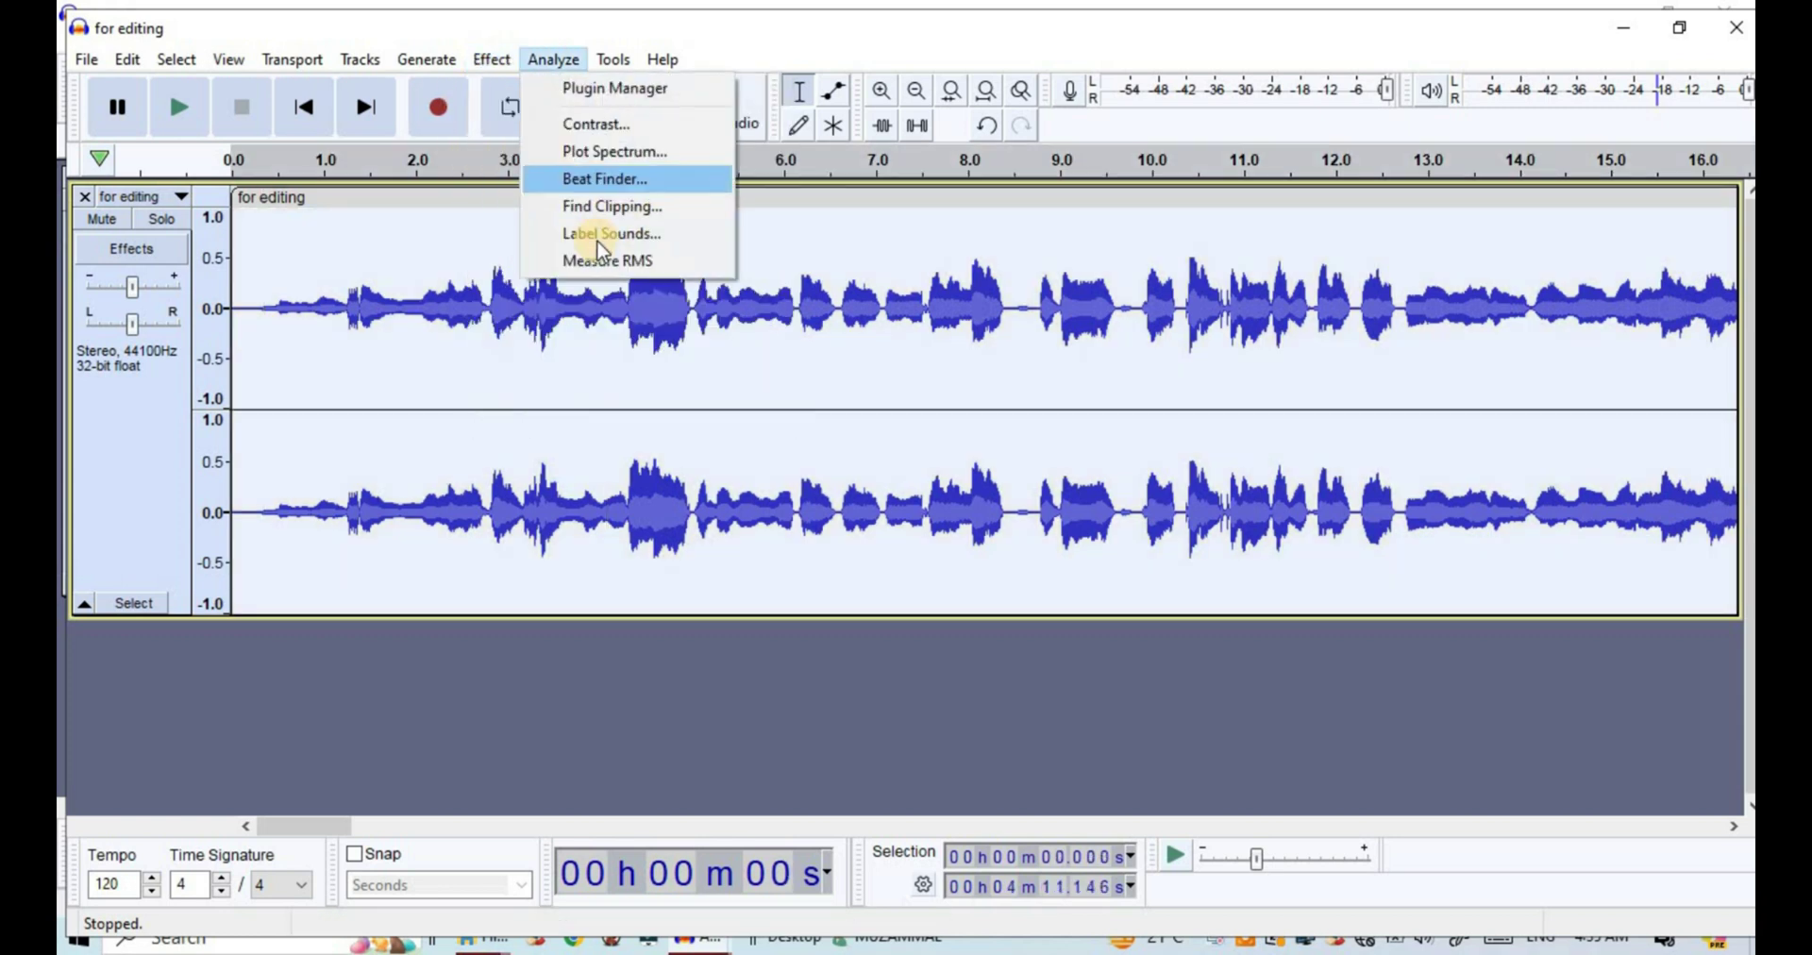
mouse_move(492, 60)
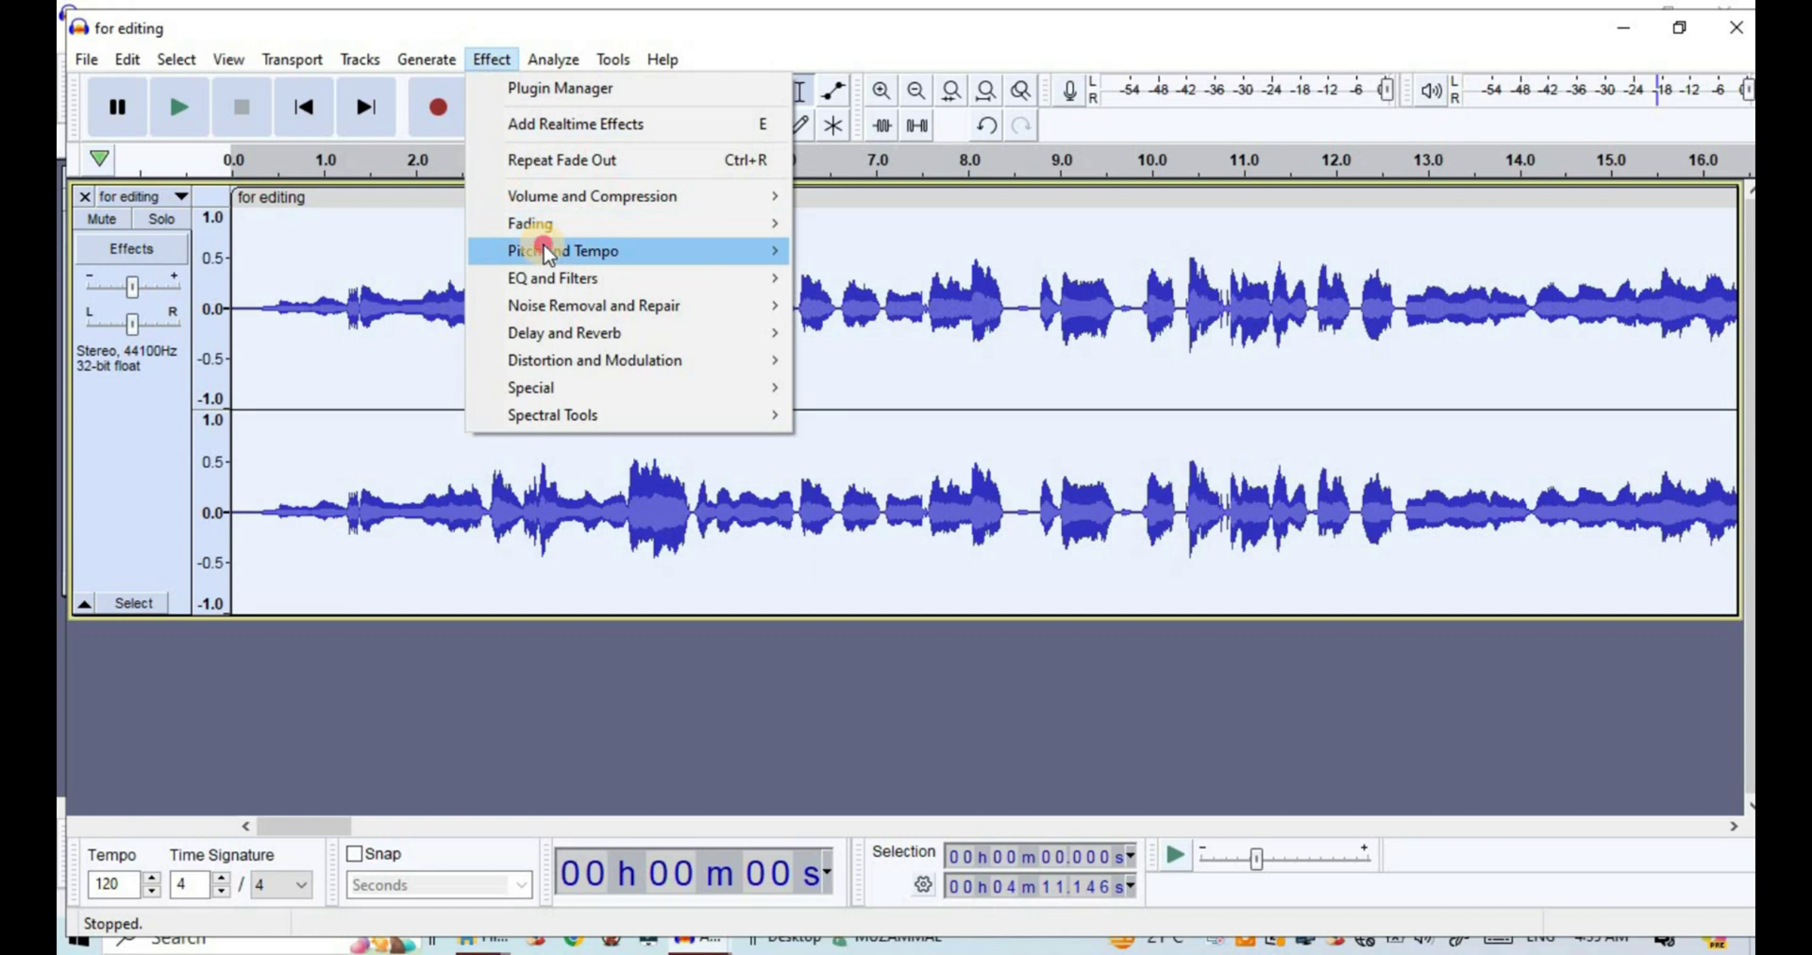
left_click(823, 251)
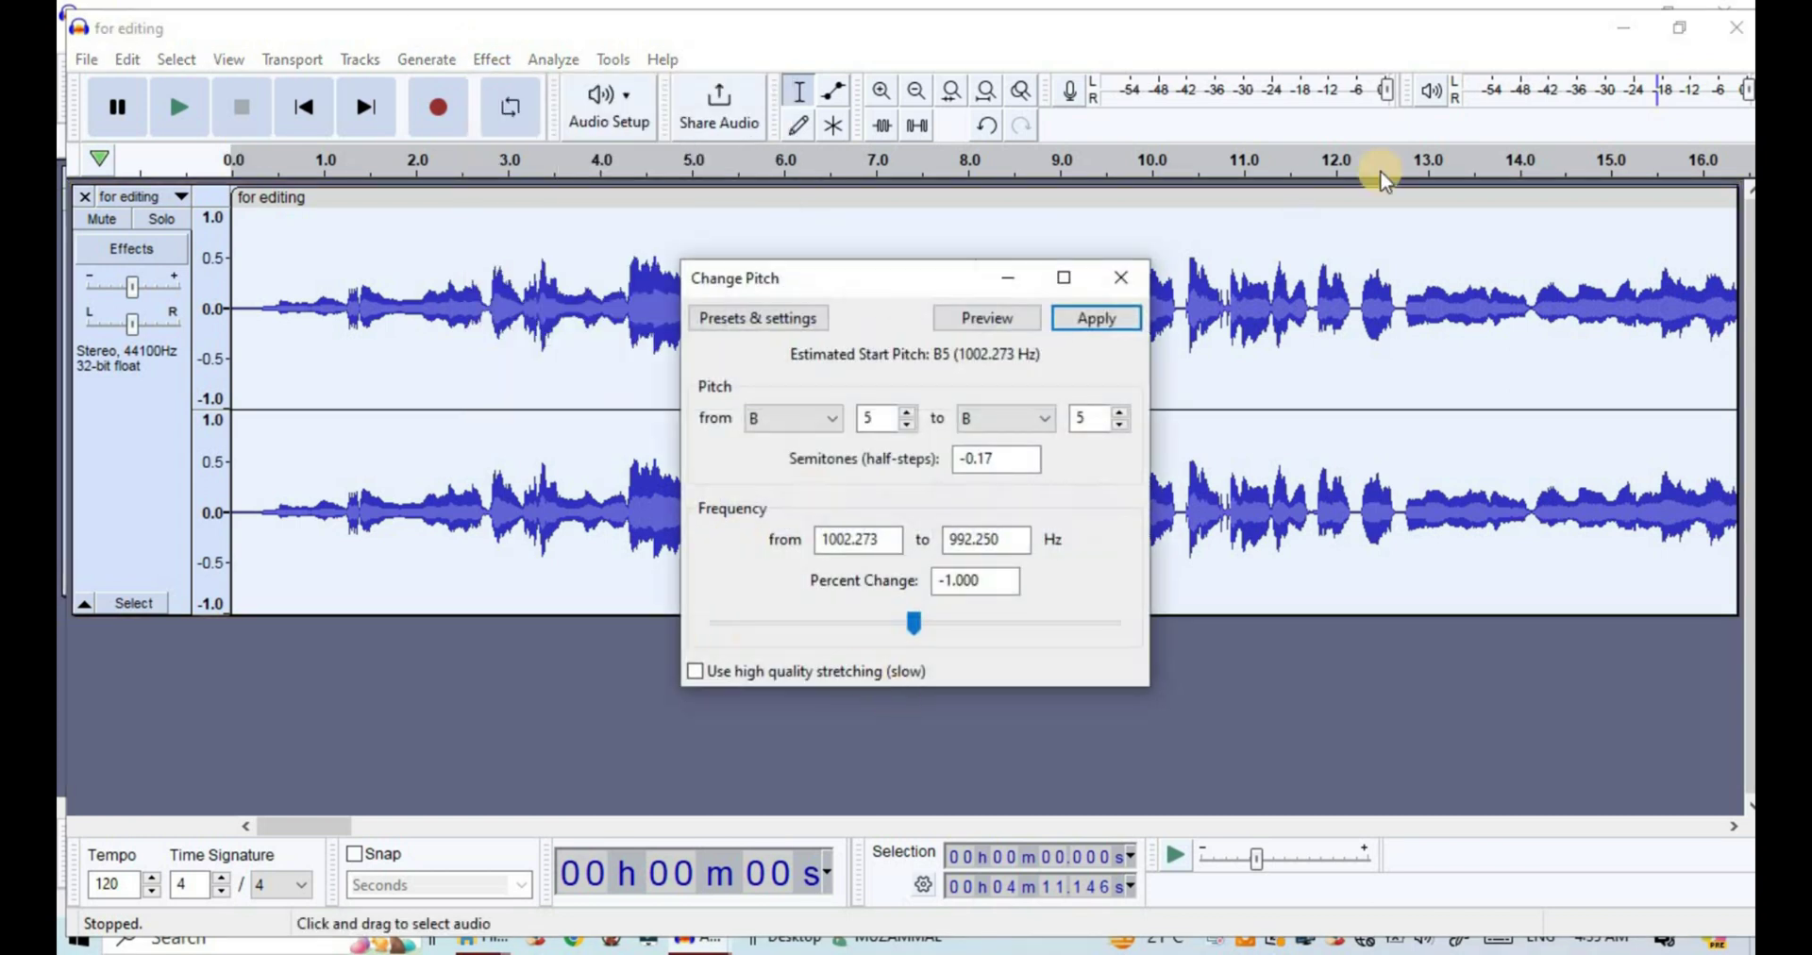
Load the factory default preset in the Change Pitch effect and preview it briefly.
left_click(745, 318)
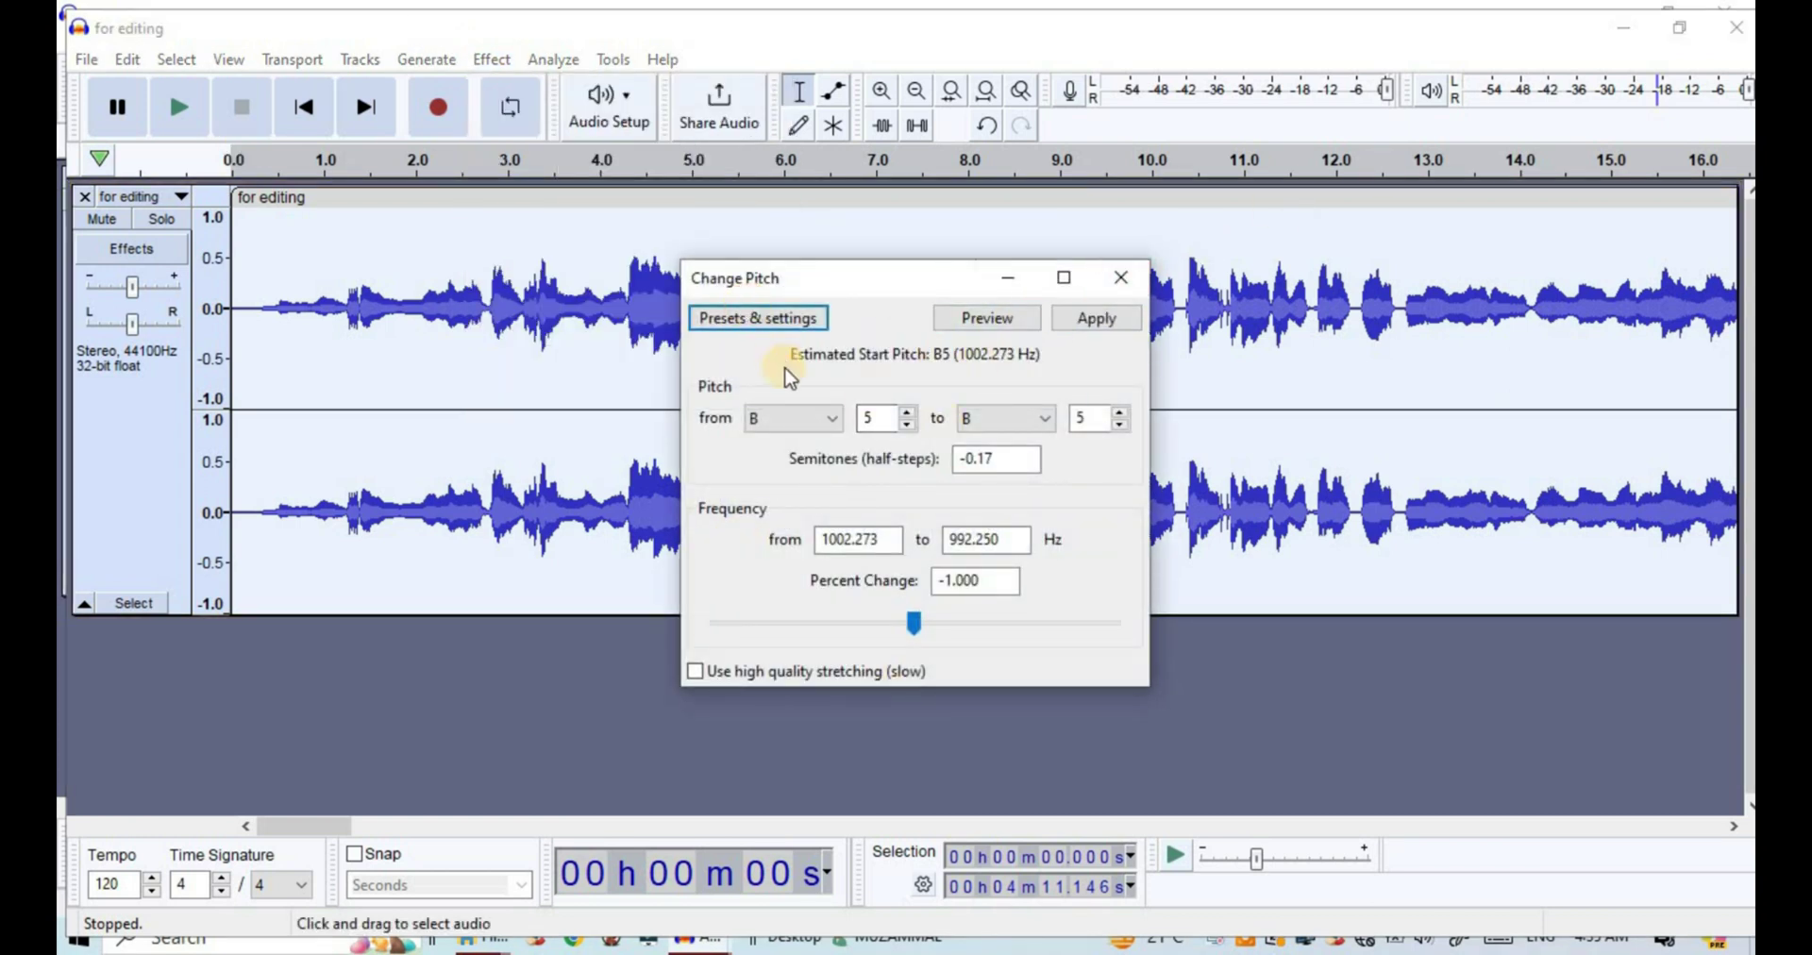
left_click(789, 321)
mouse_move(857, 462)
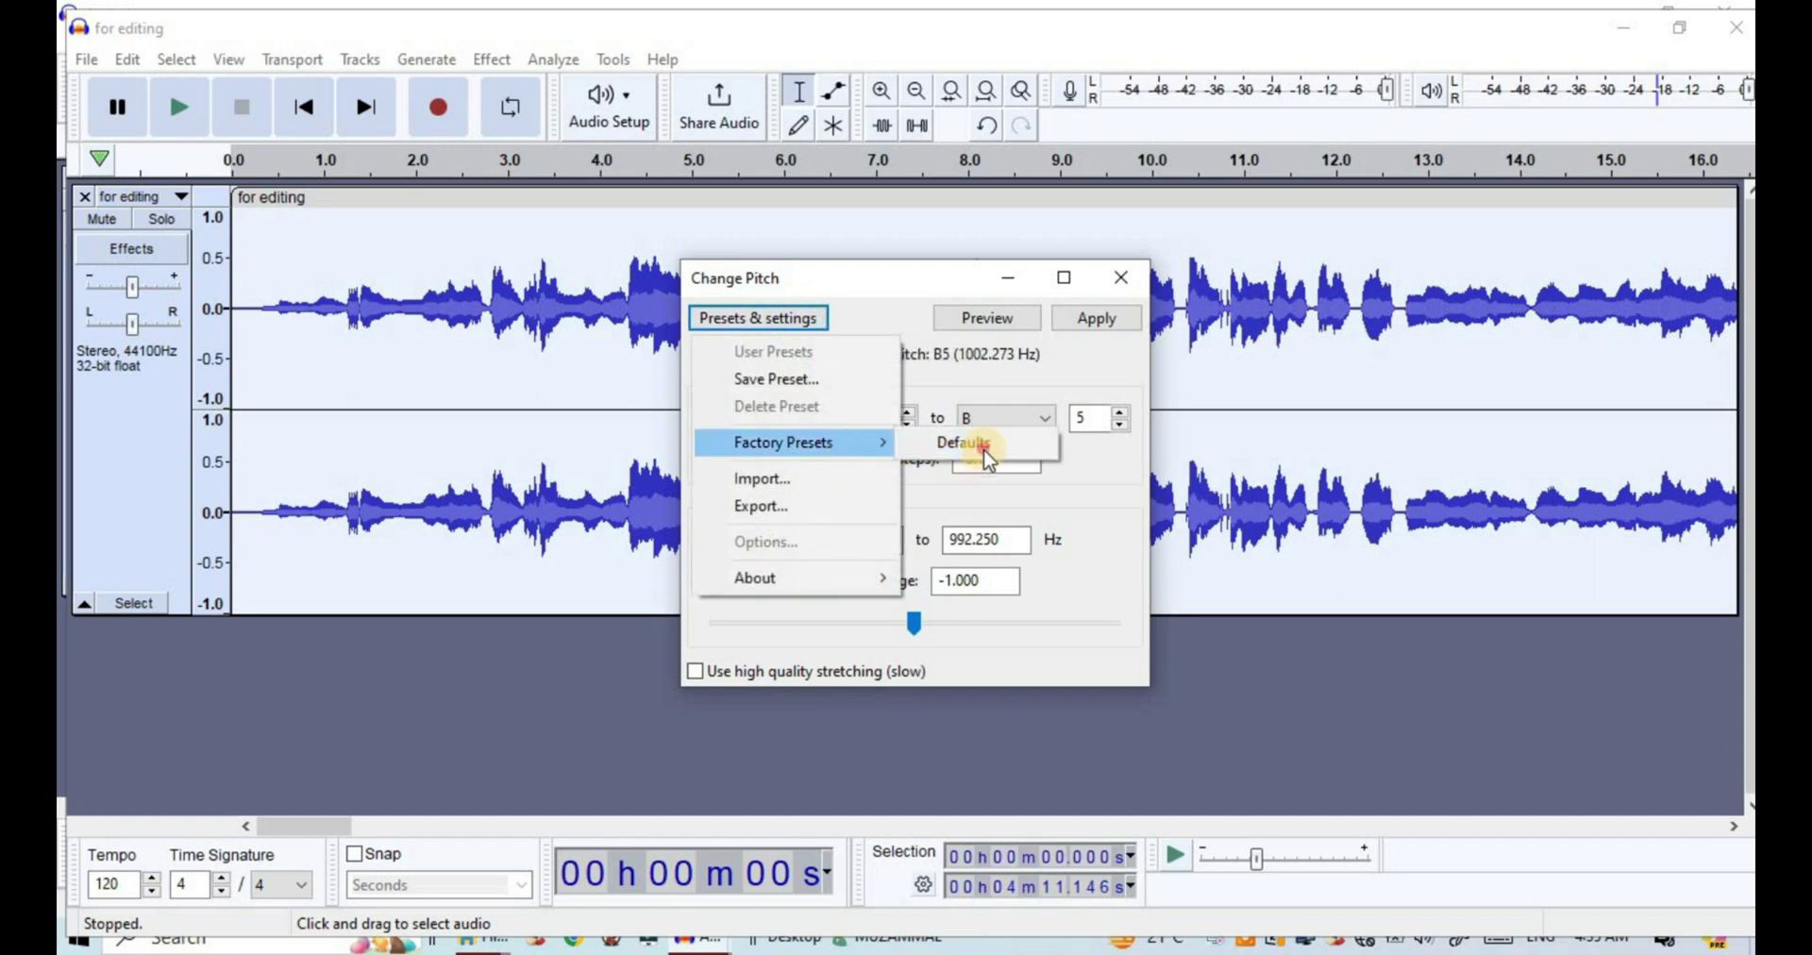
left_click(972, 443)
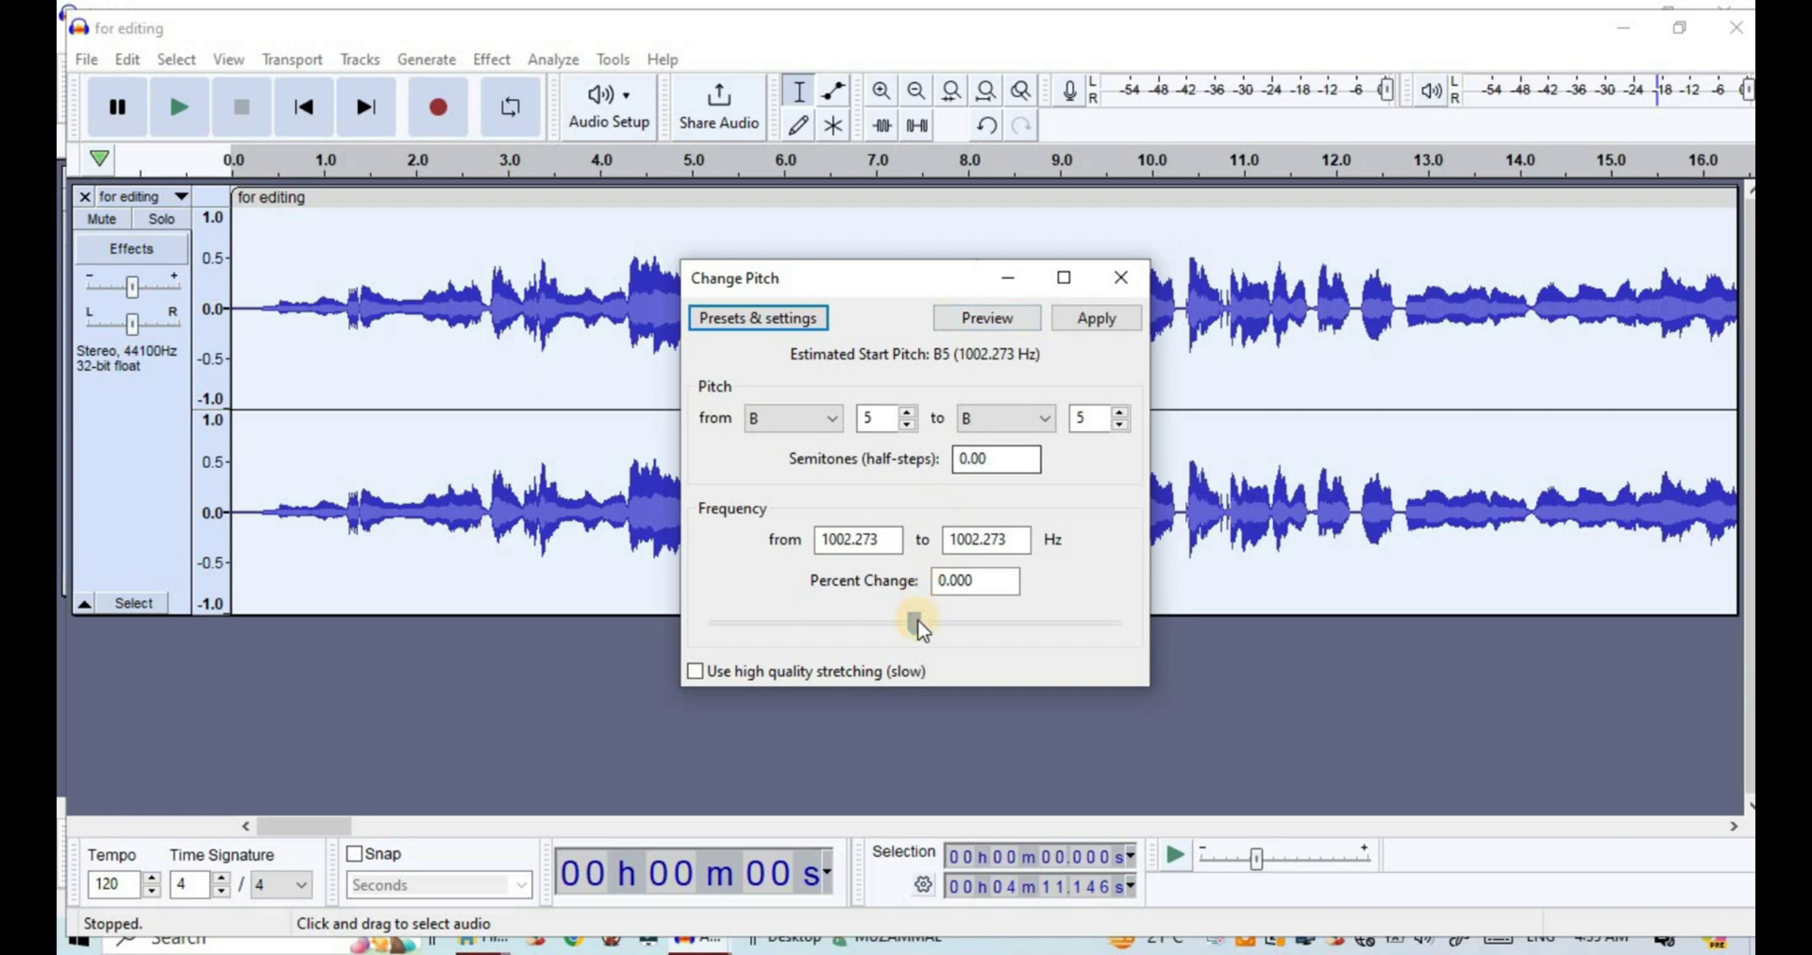
left_click(1009, 320)
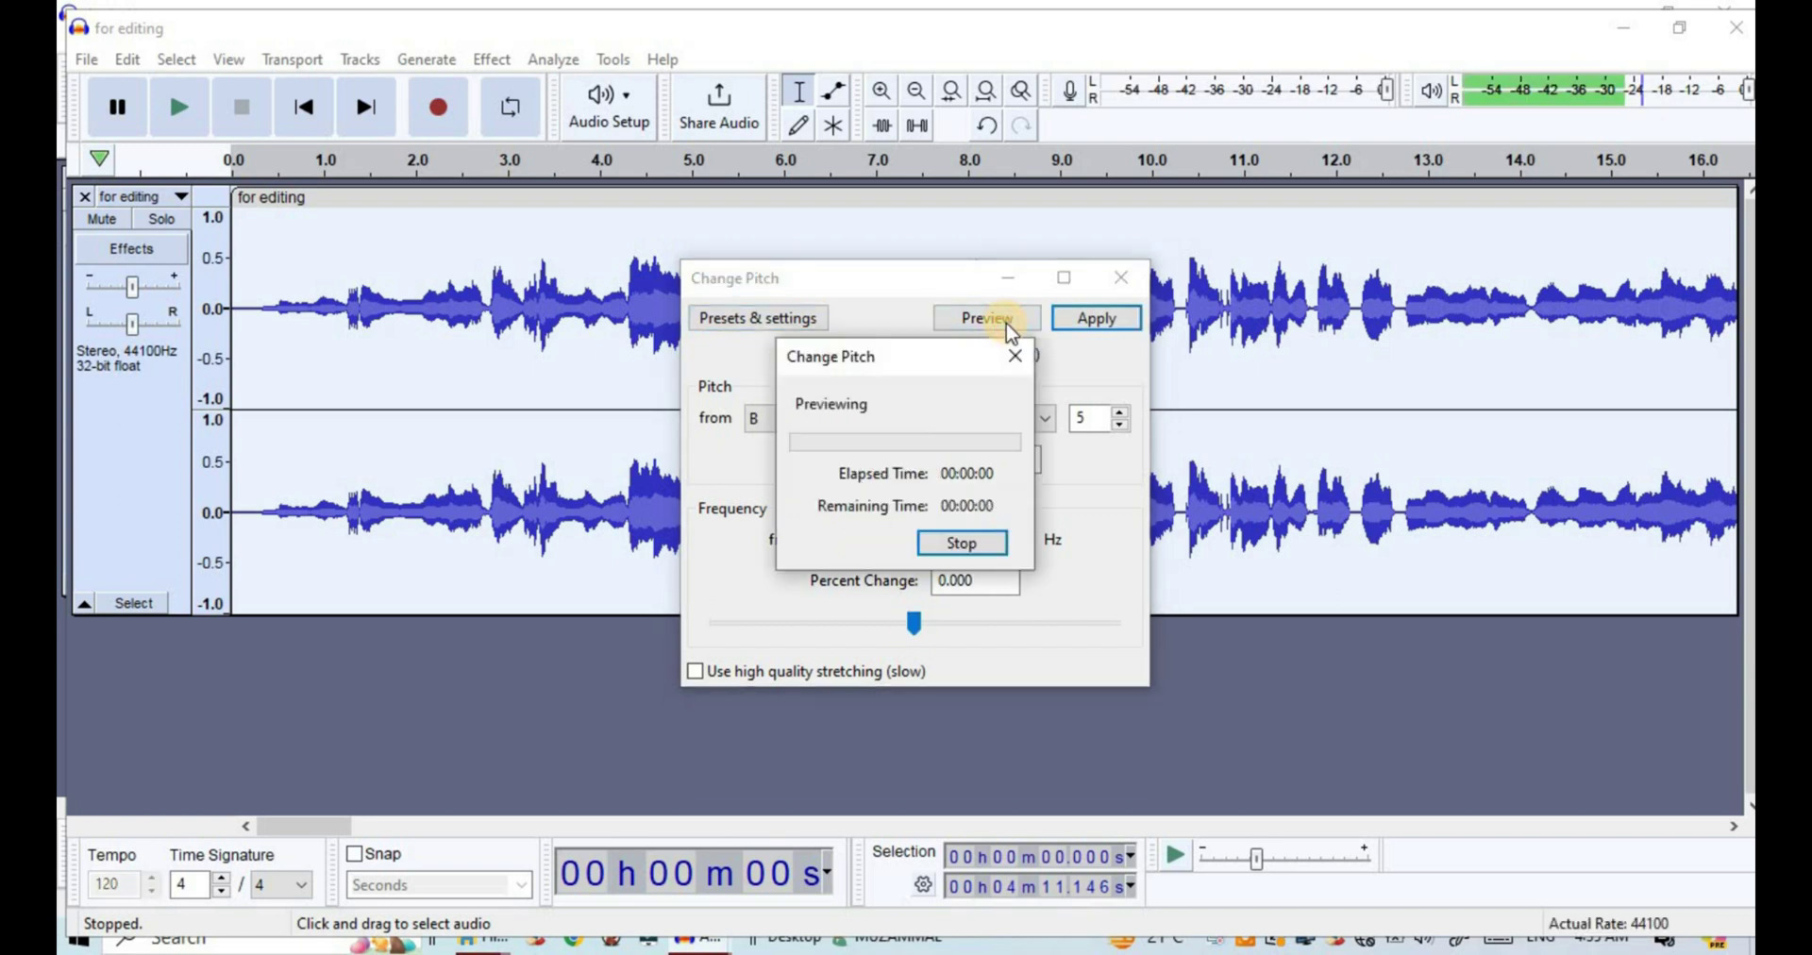
left_click(1011, 370)
Lower the pitch to a percent change of -3.000 and preview the result.
left_click_drag(913, 622, 912, 623)
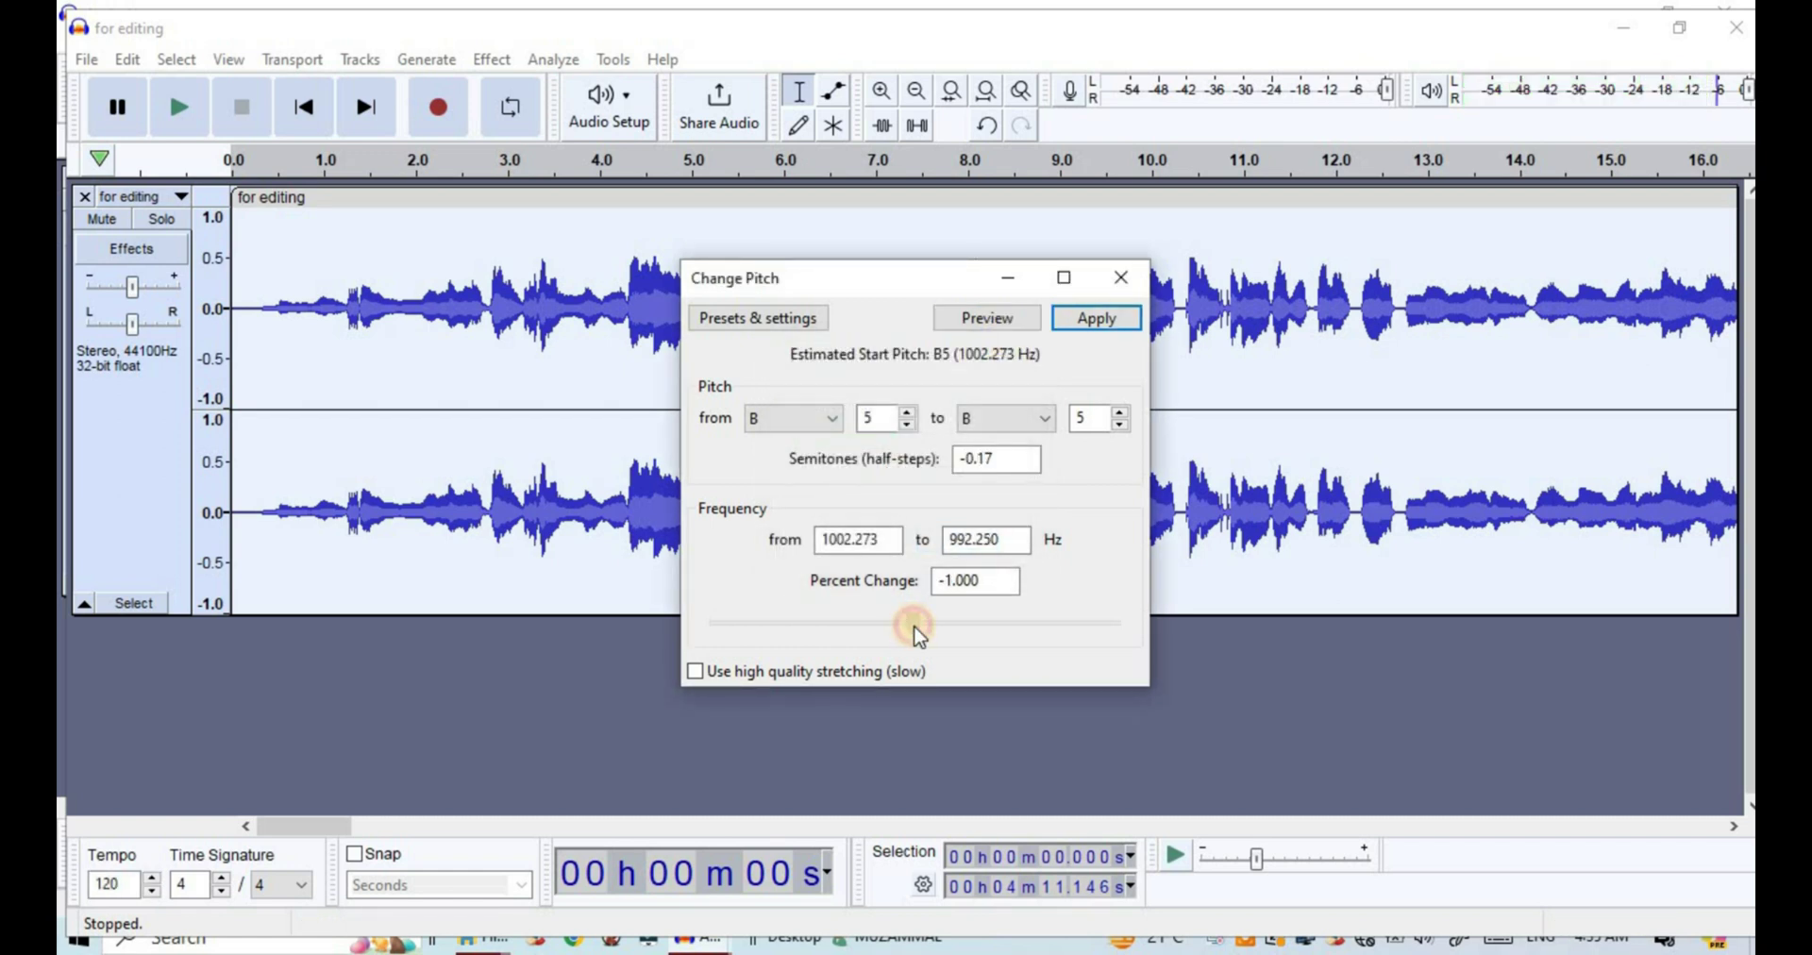
left_click_drag(913, 634, 911, 632)
left_click(986, 317)
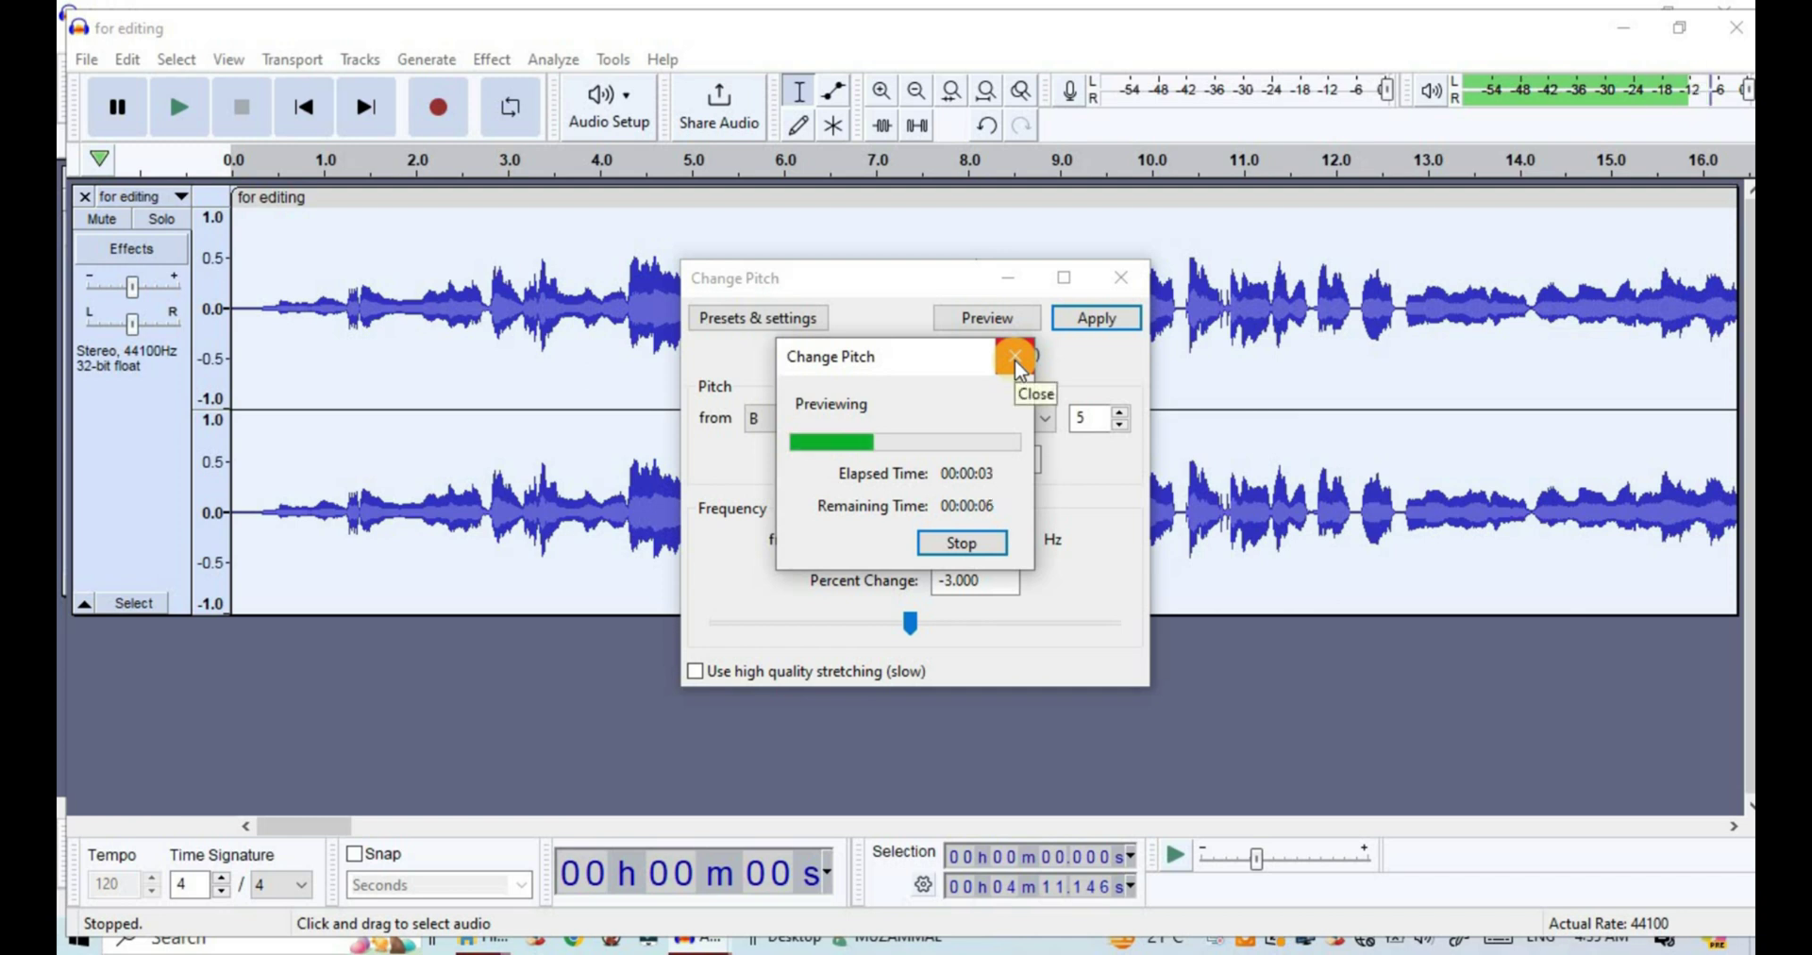
left_click(1015, 358)
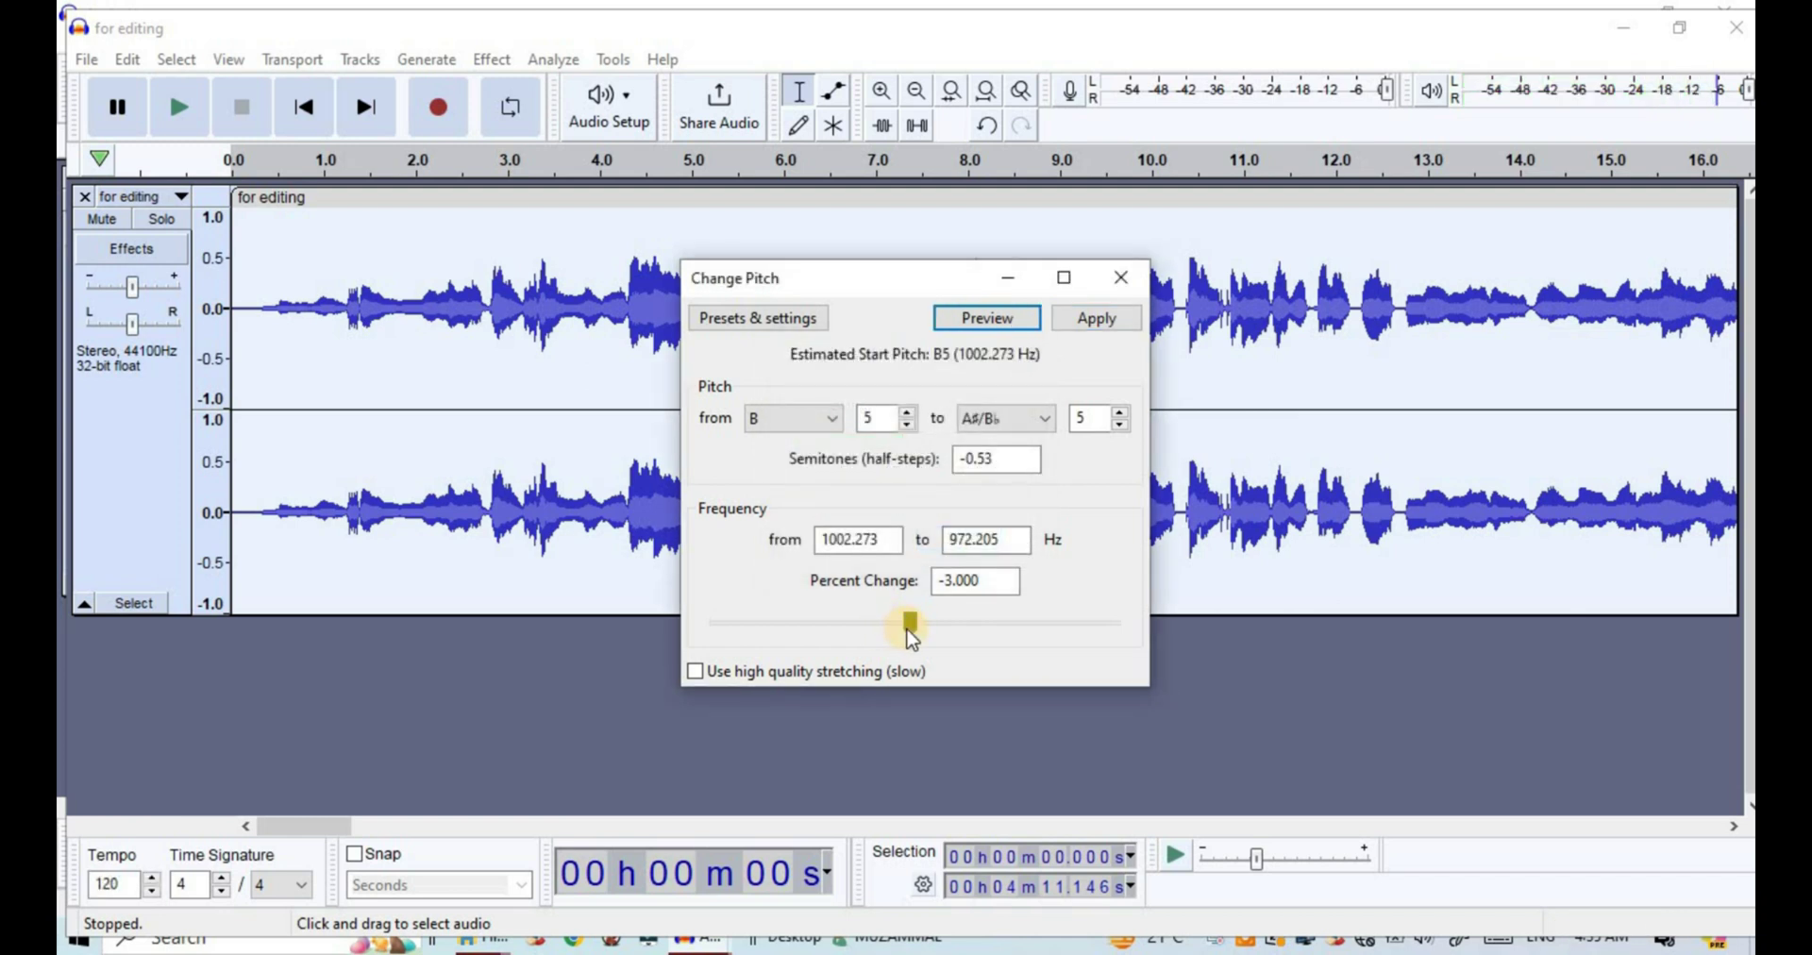
Set the pitch's percent change to -2.000 and listen to a short preview.
left_click(910, 626)
left_click_drag(911, 628, 909, 624)
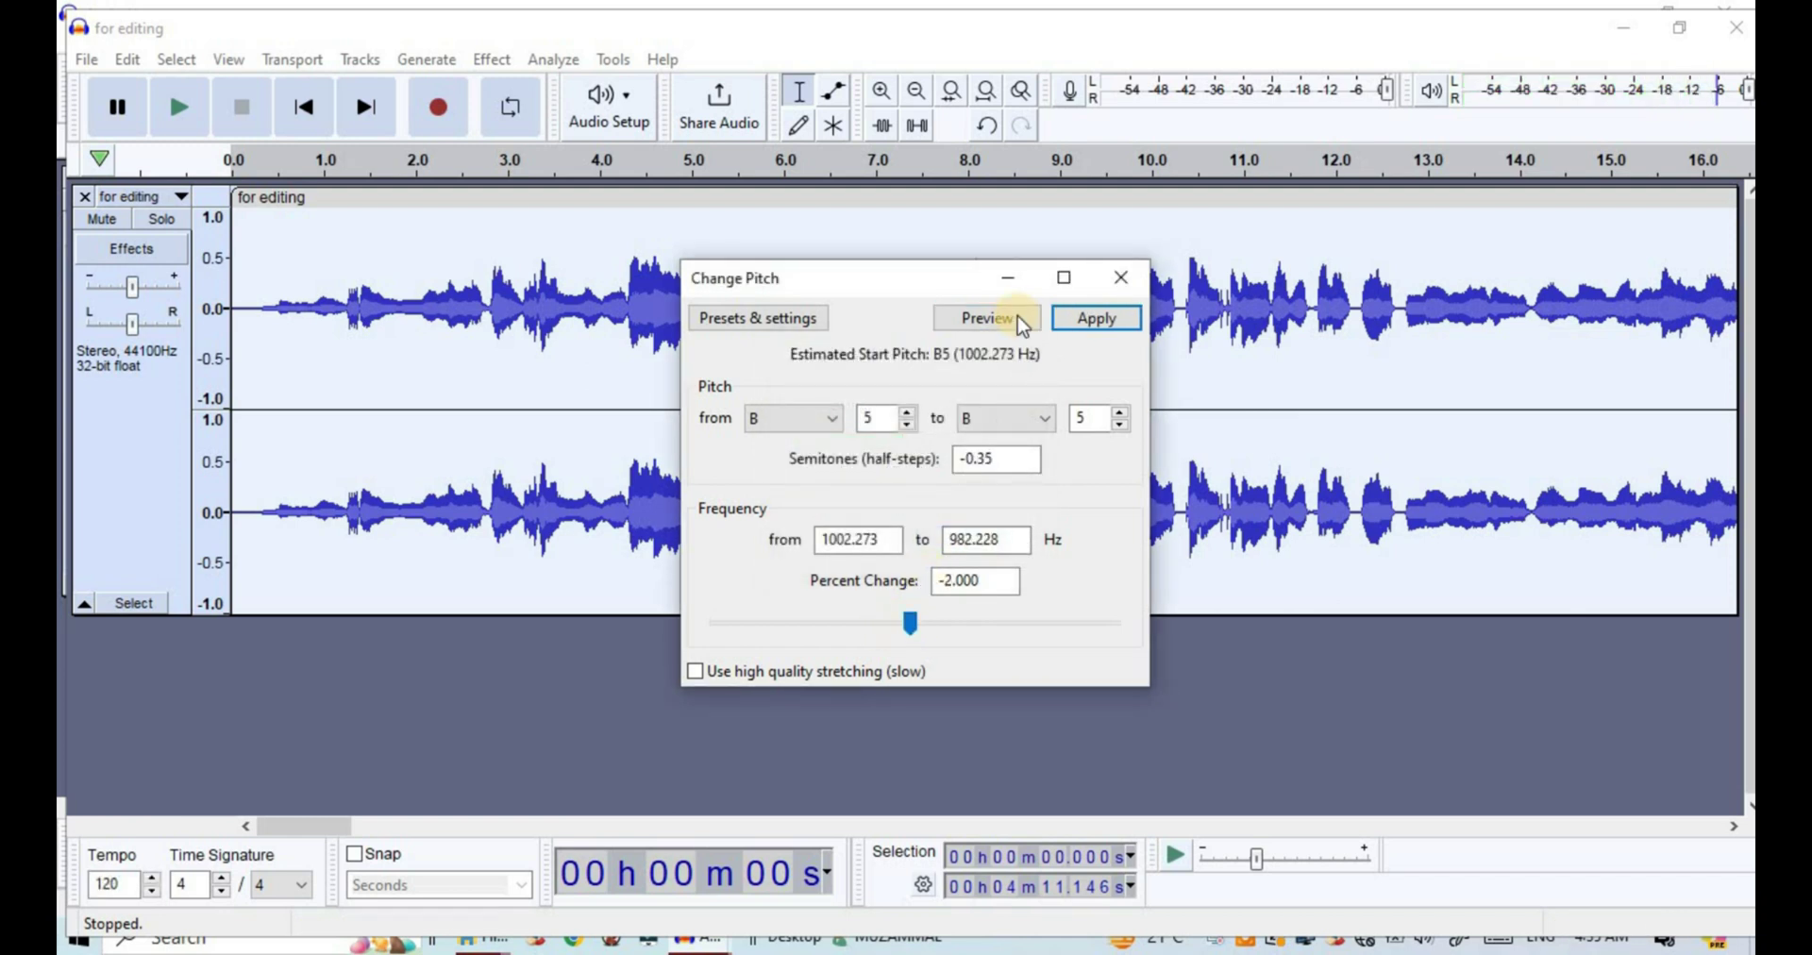
left_click(1010, 317)
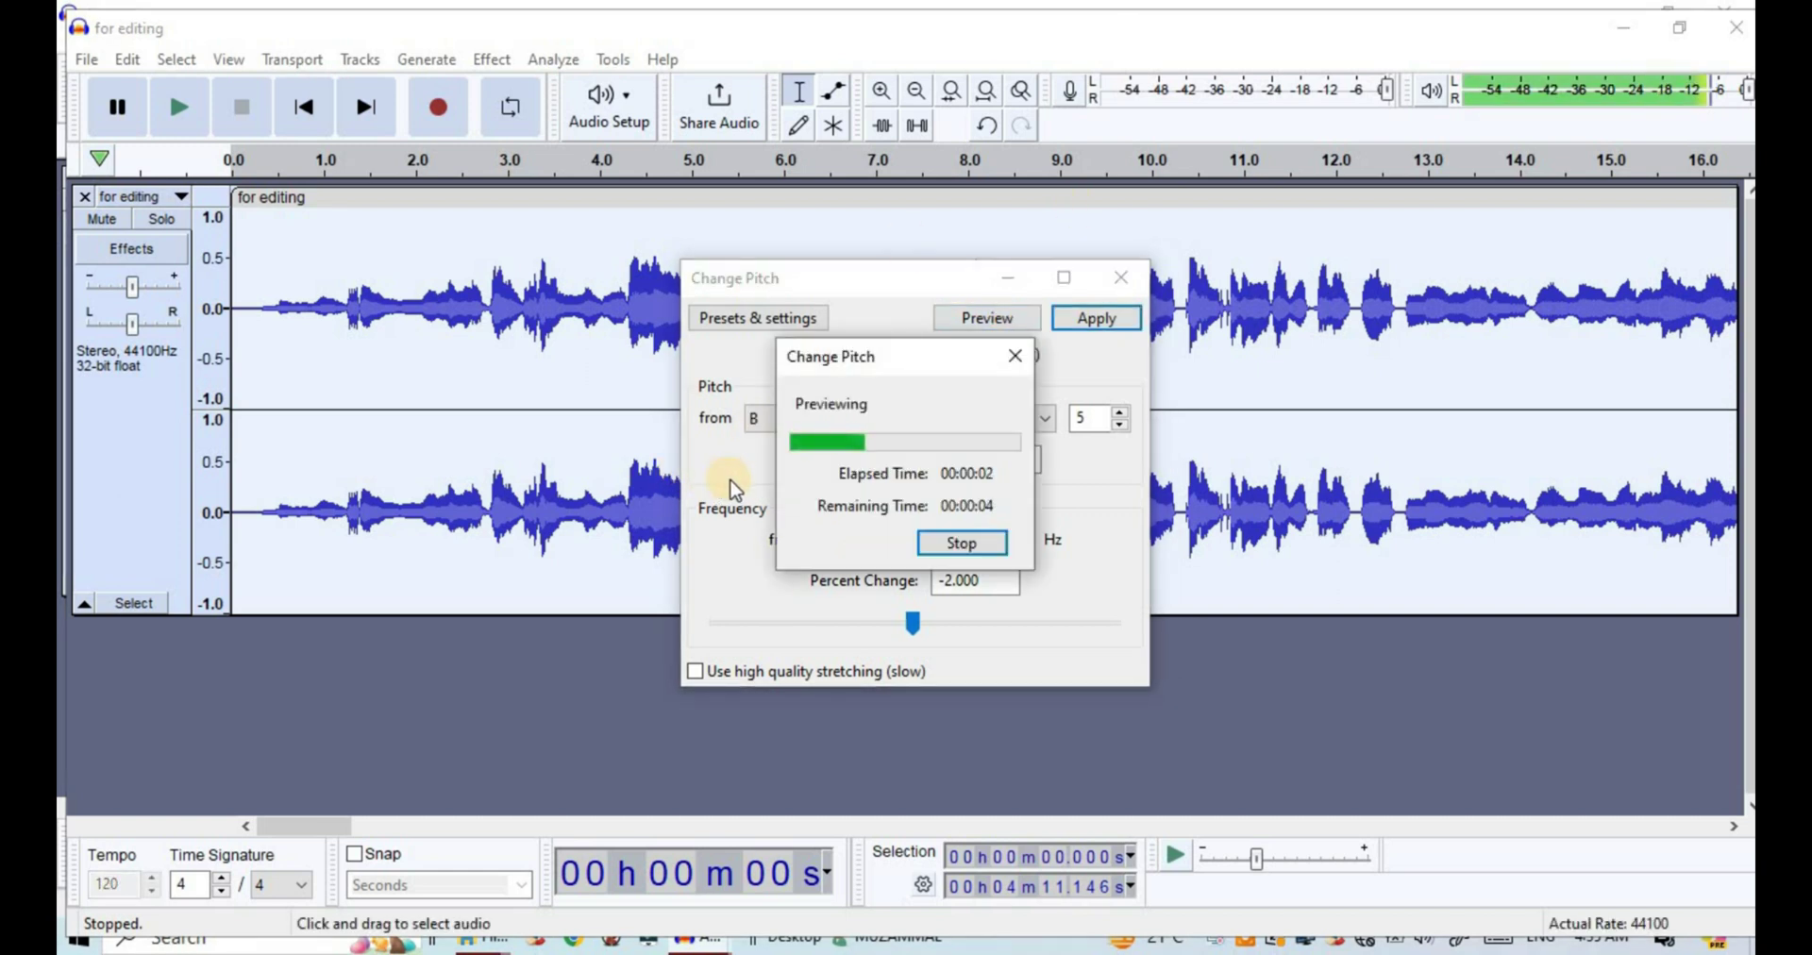
left_click(1019, 356)
Set the pitch's percent change to -1.000, preview it, and apply the pitch change to the selected clip.
left_click_drag(910, 626, 912, 627)
left_click(986, 317)
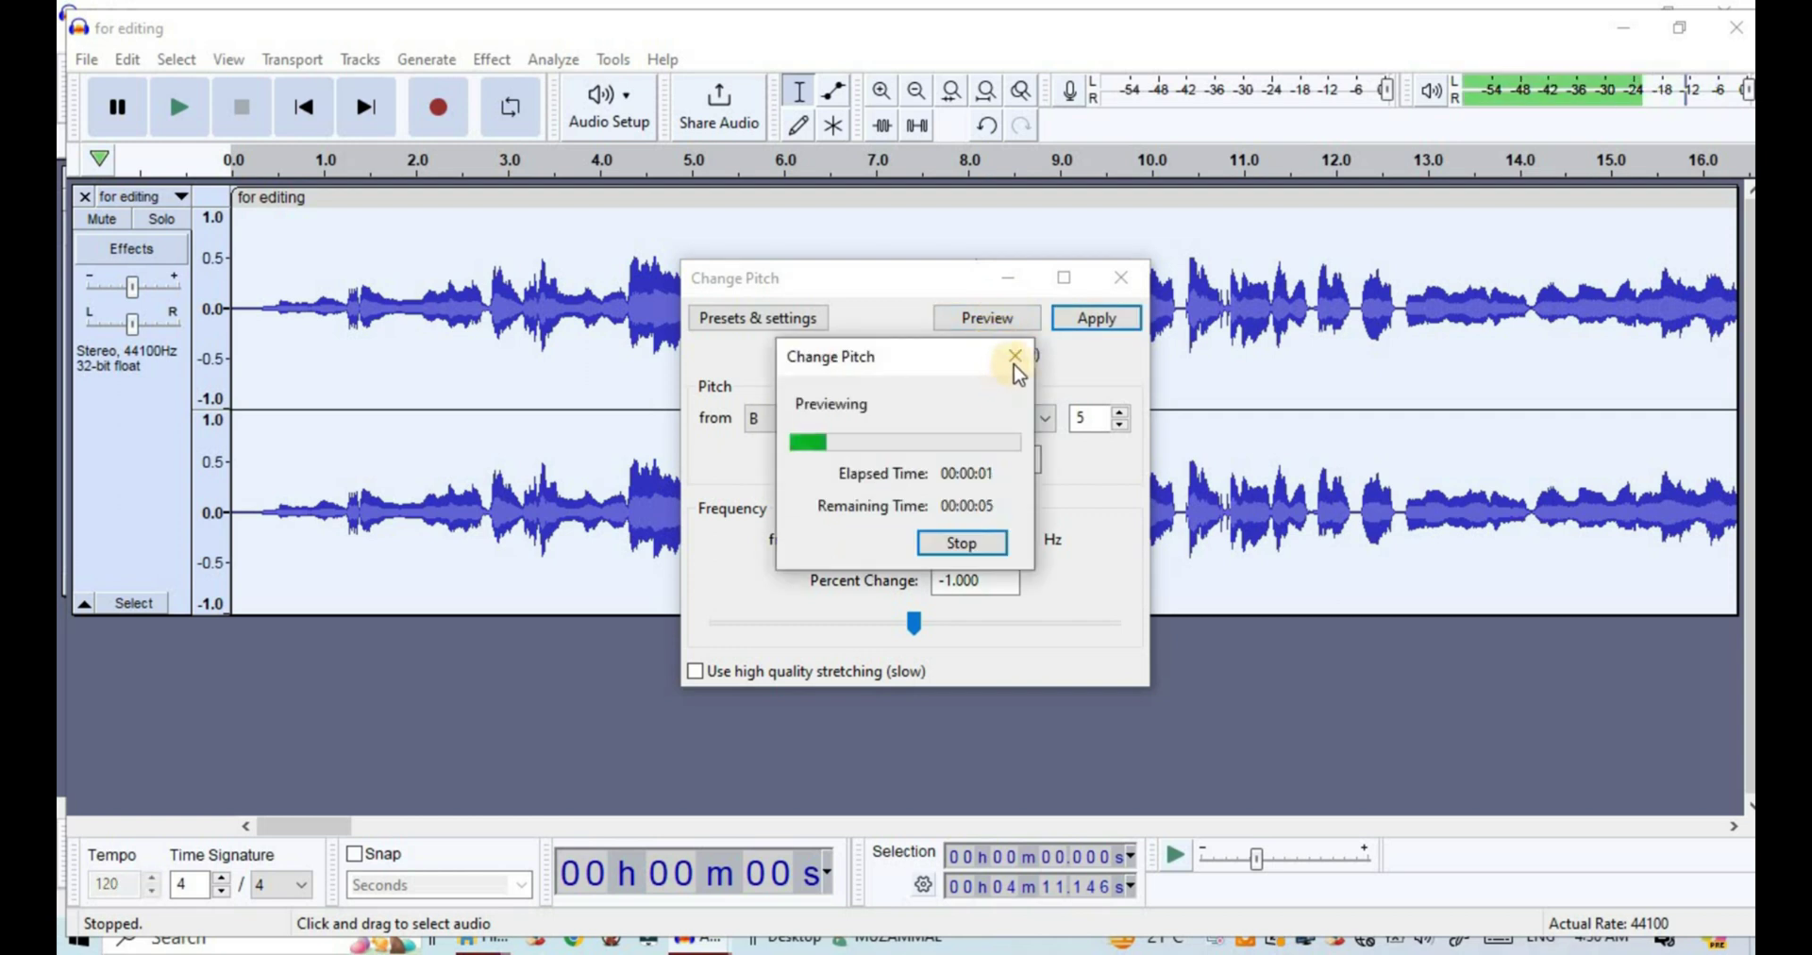
left_click(1015, 356)
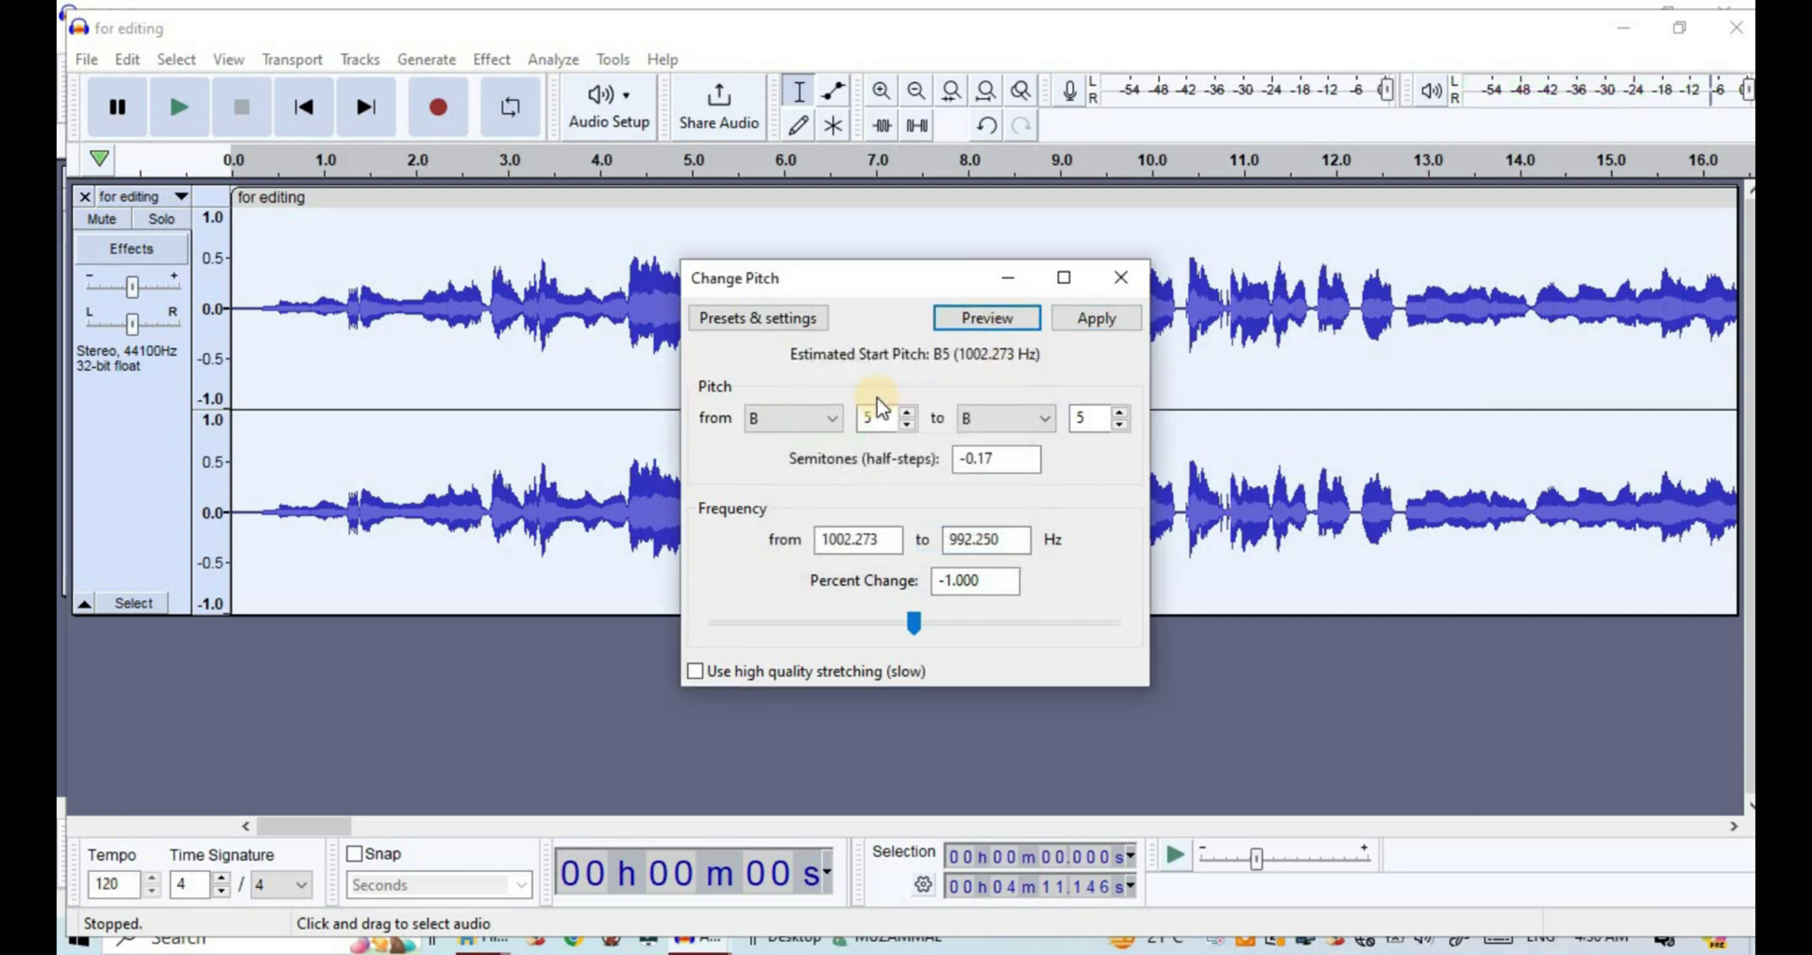
left_click(1083, 321)
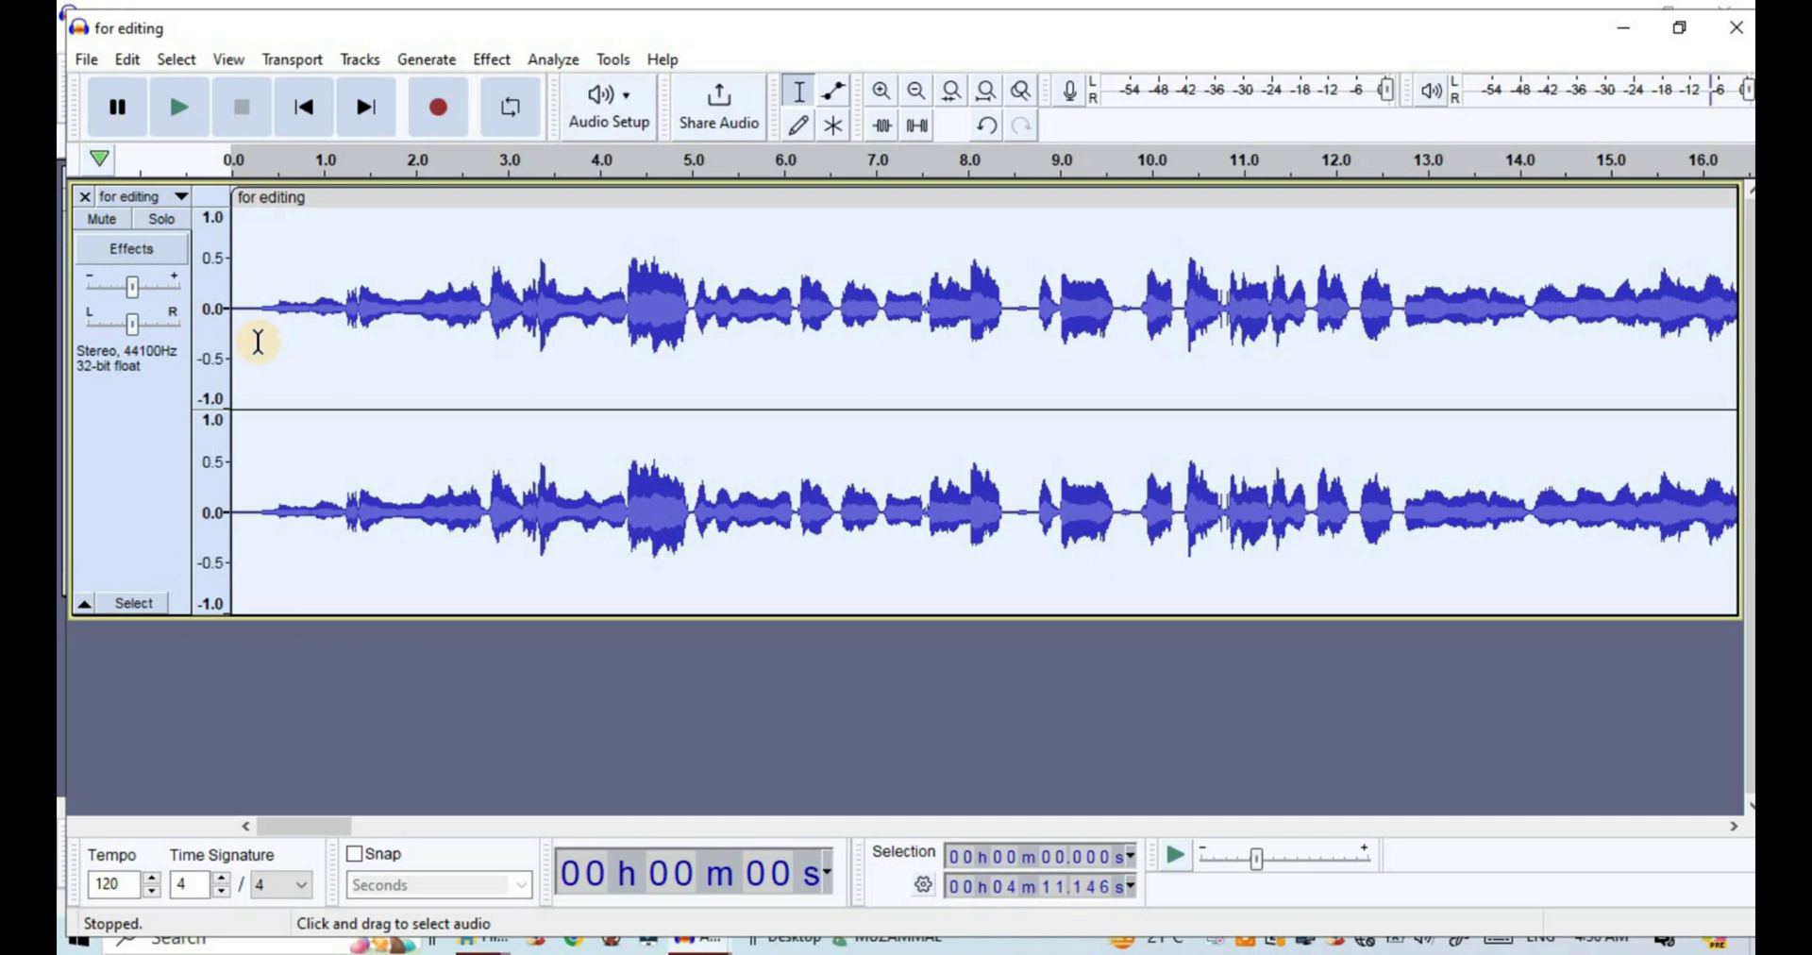
Open the Change Speed and Pitch effect for the selected clip and preview it at a speed multiplier of 0.800.
left_click(492, 58)
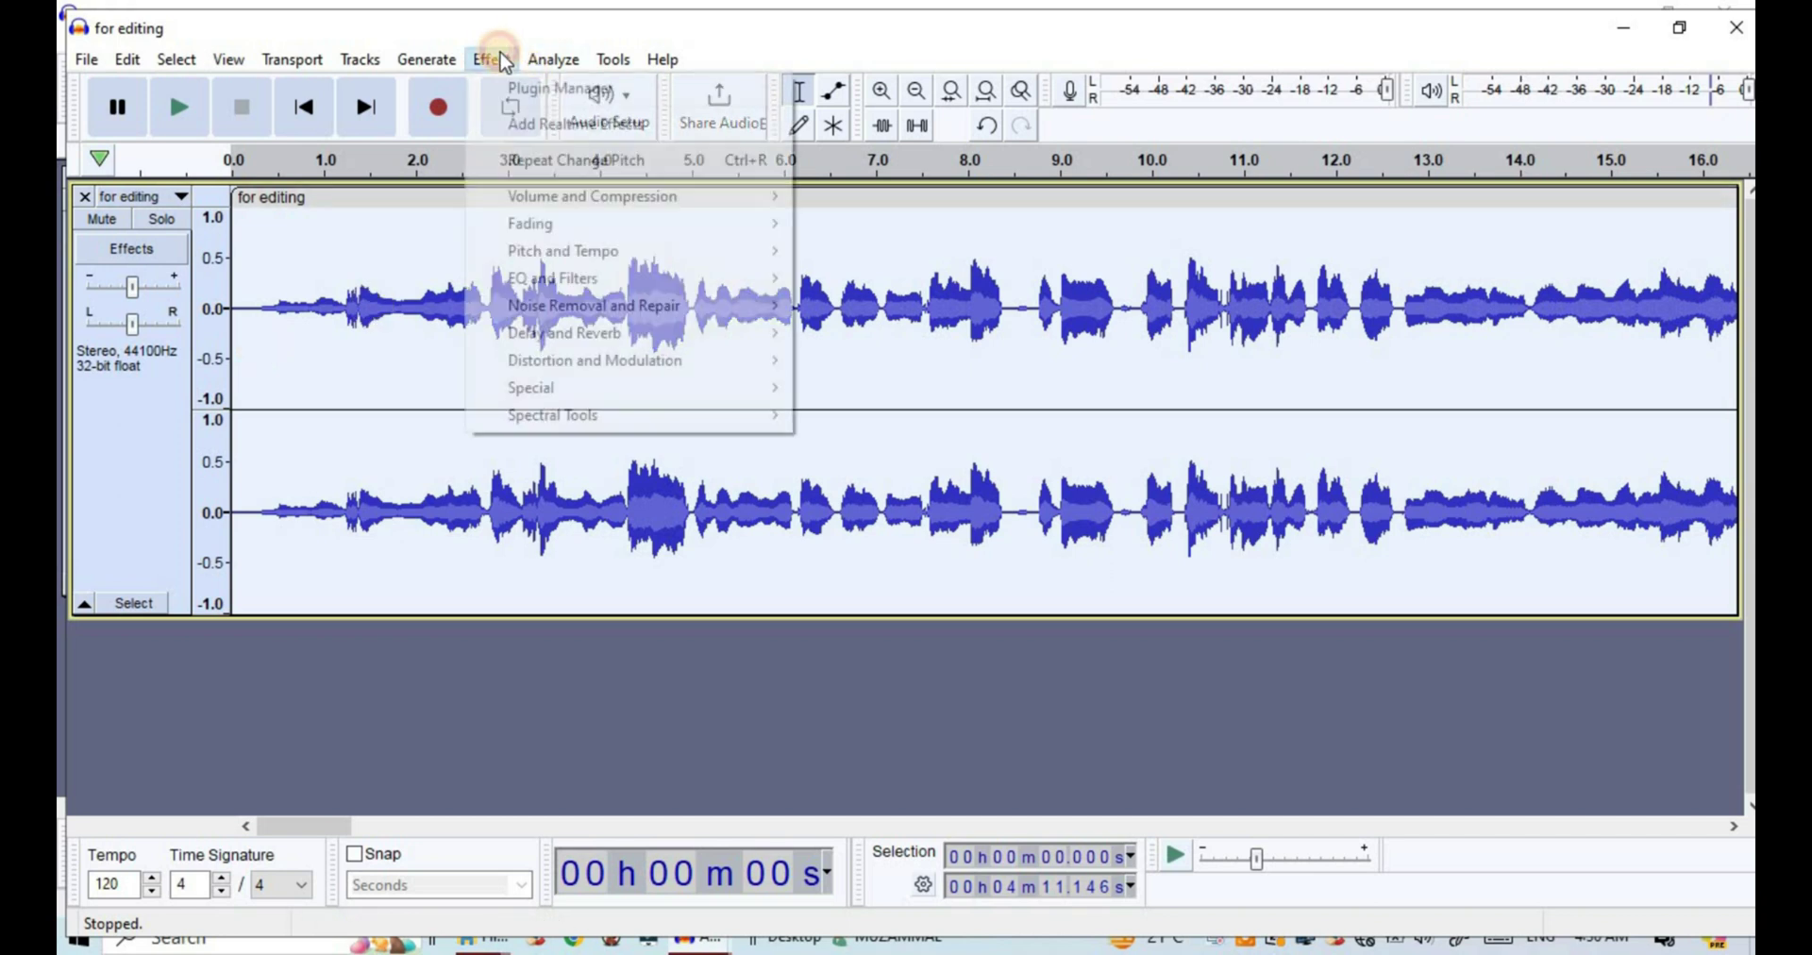
mouse_move(606, 253)
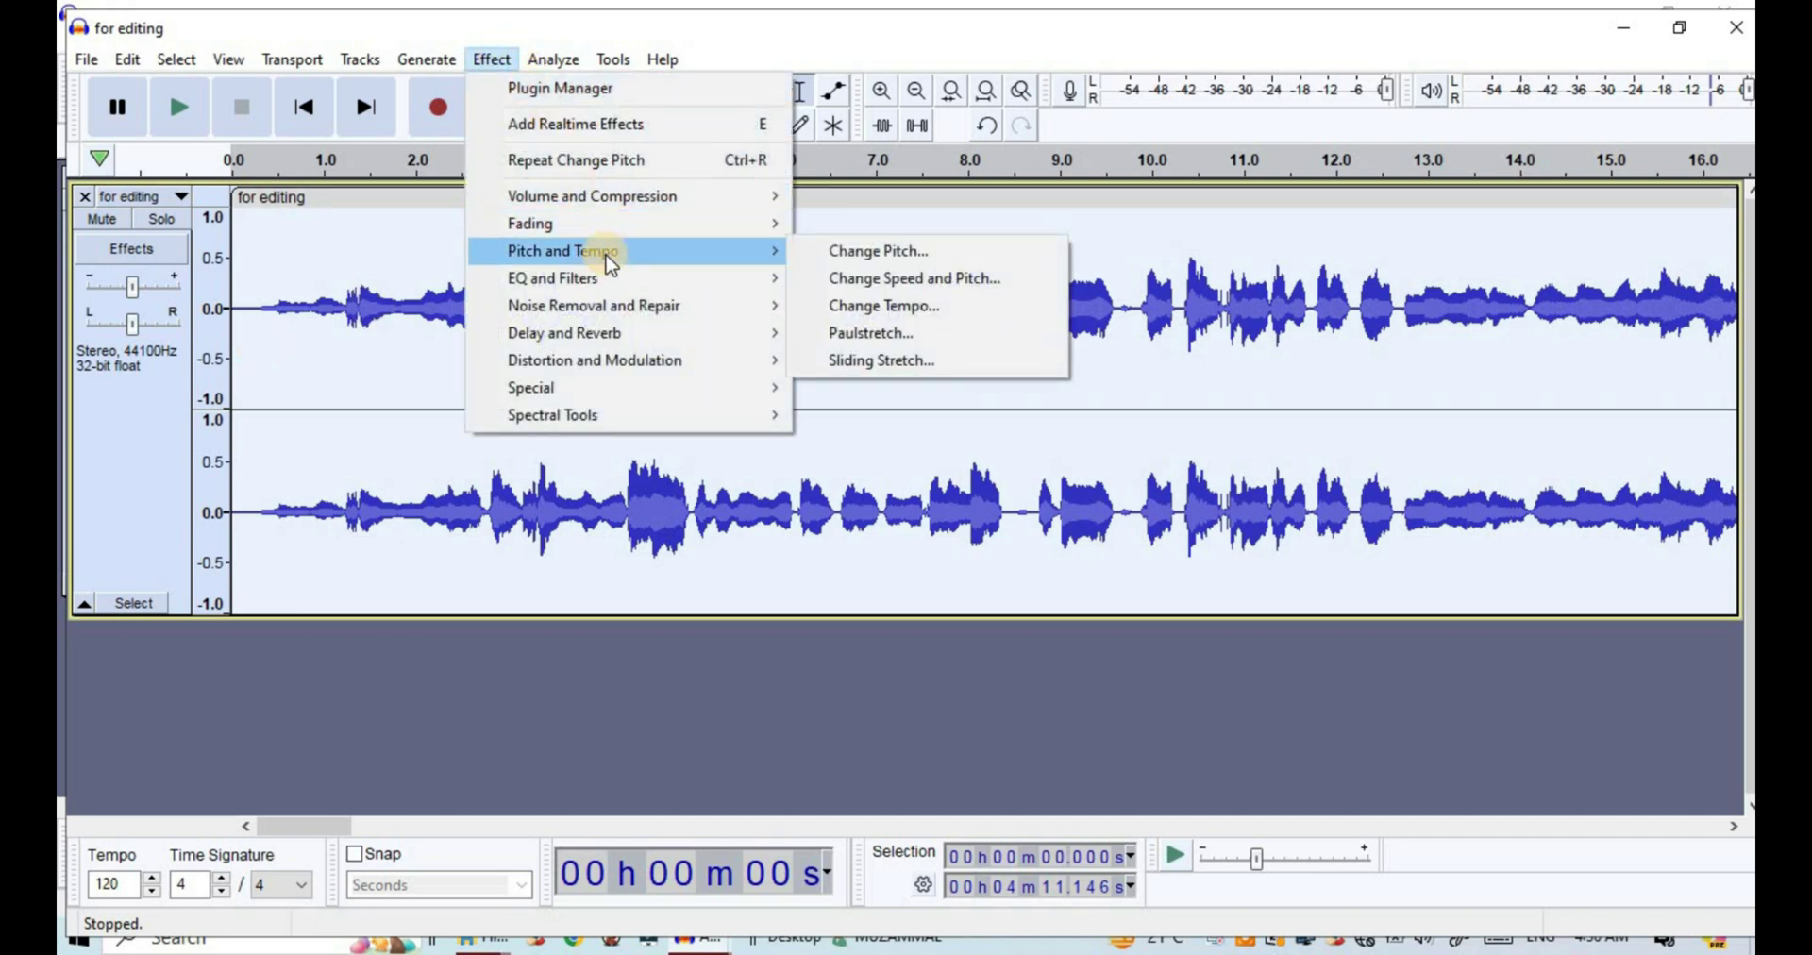
left_click(861, 277)
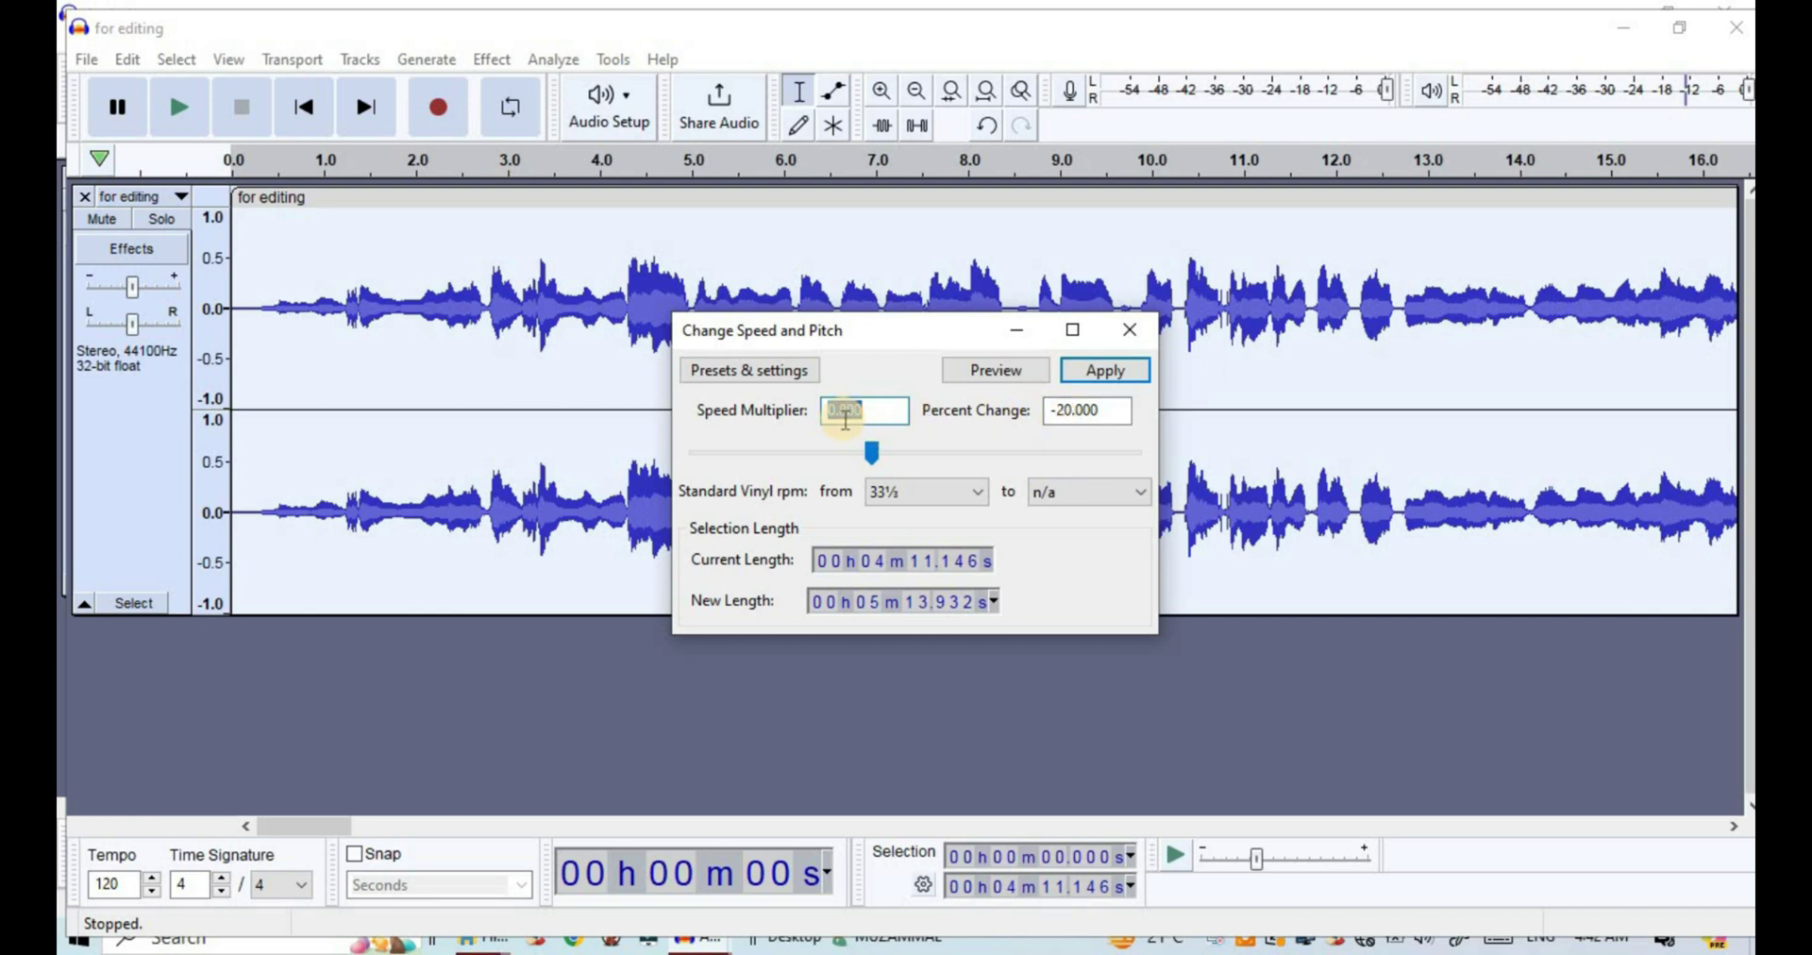
left_click(980, 372)
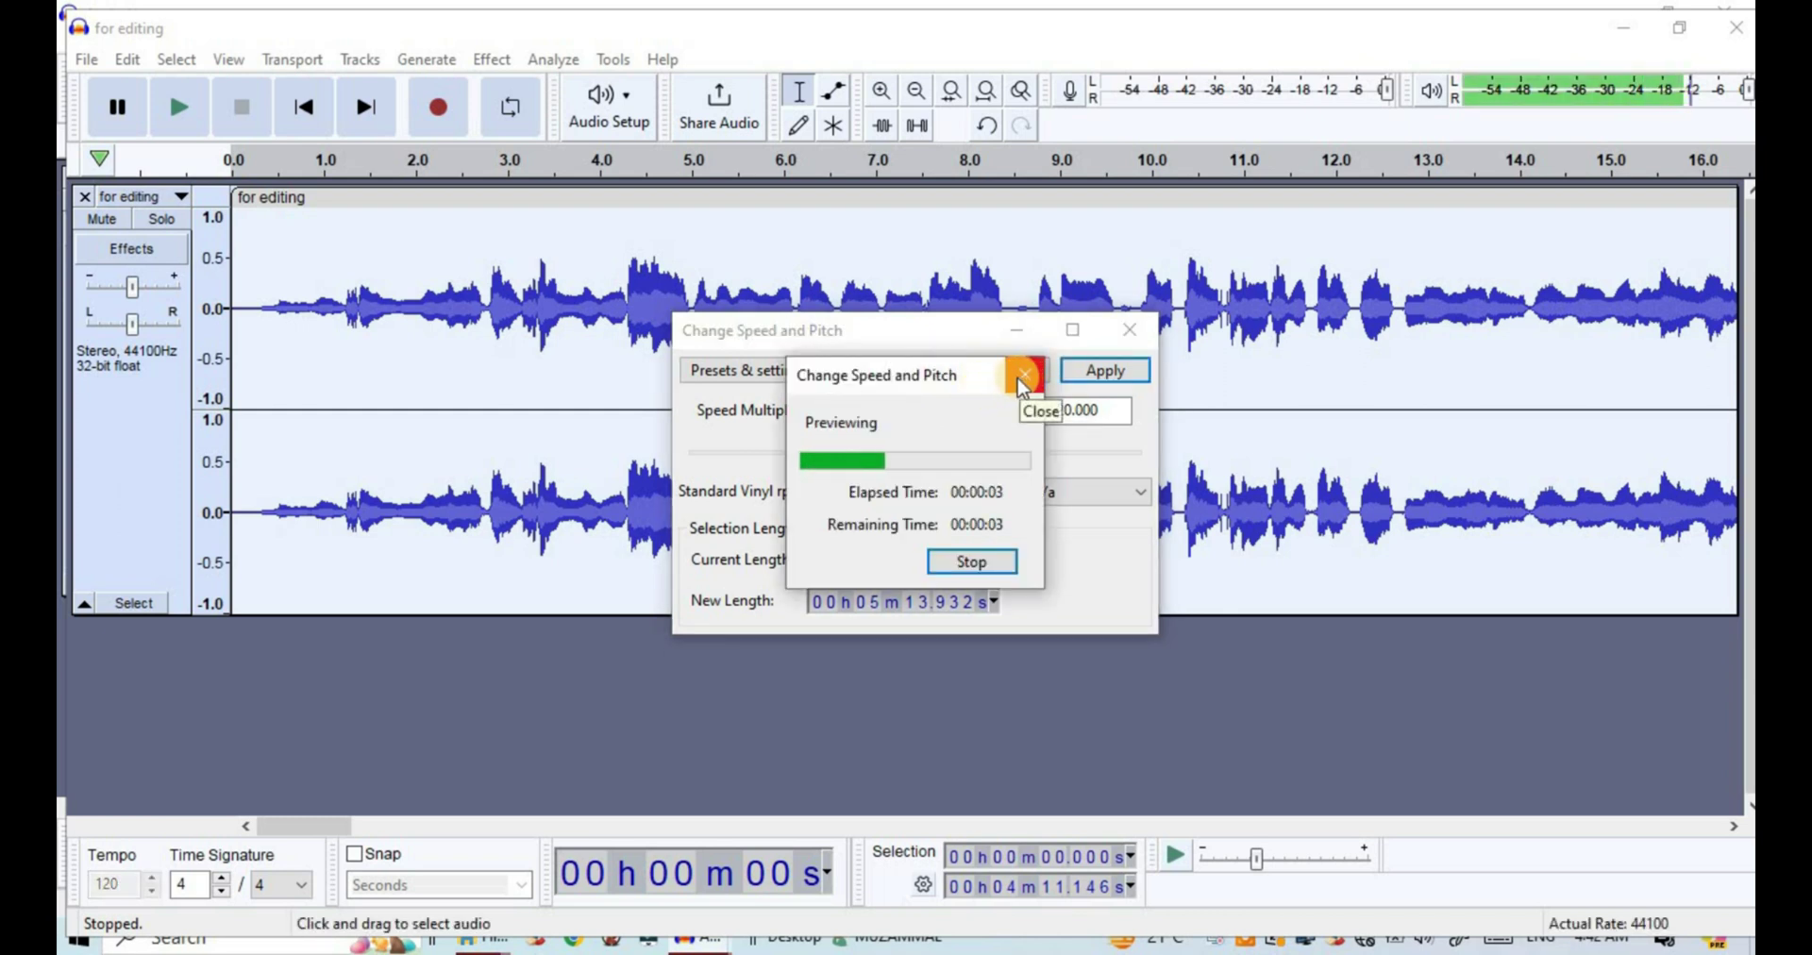
left_click(1023, 378)
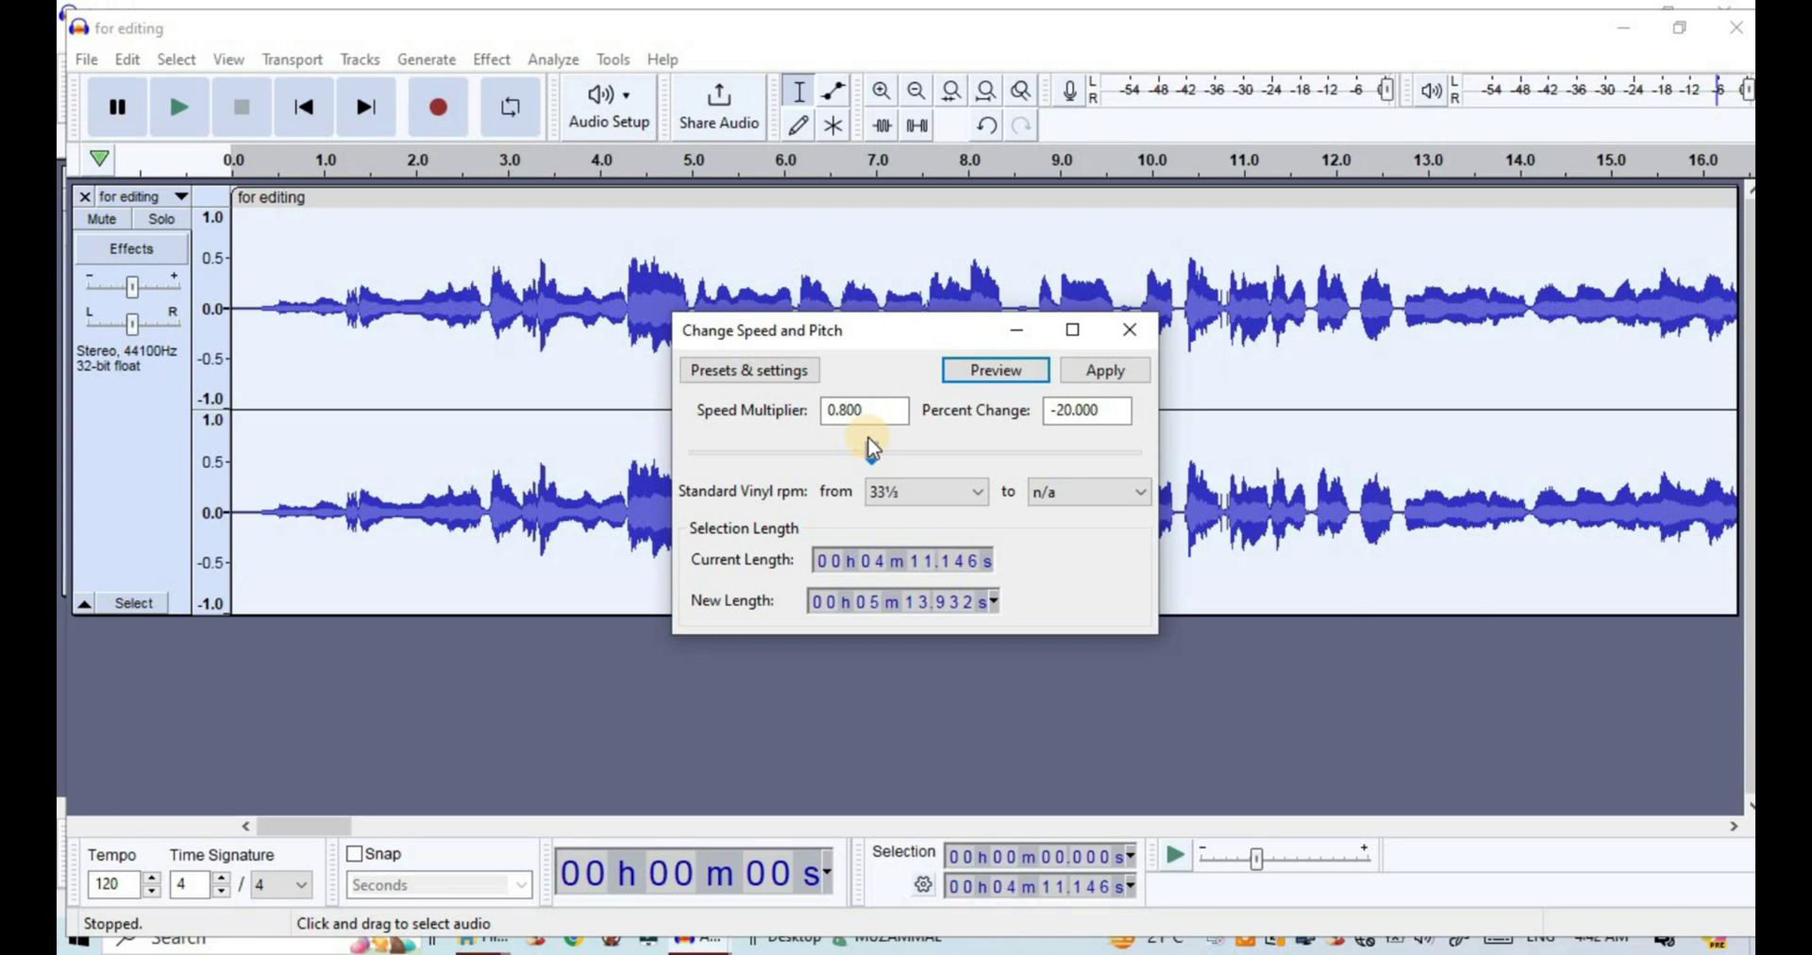
Try speed multipliers of about 1.226 and 1.025, previewing the faster one, and close the effect without applying it.
left_click_drag(871, 451, 941, 456)
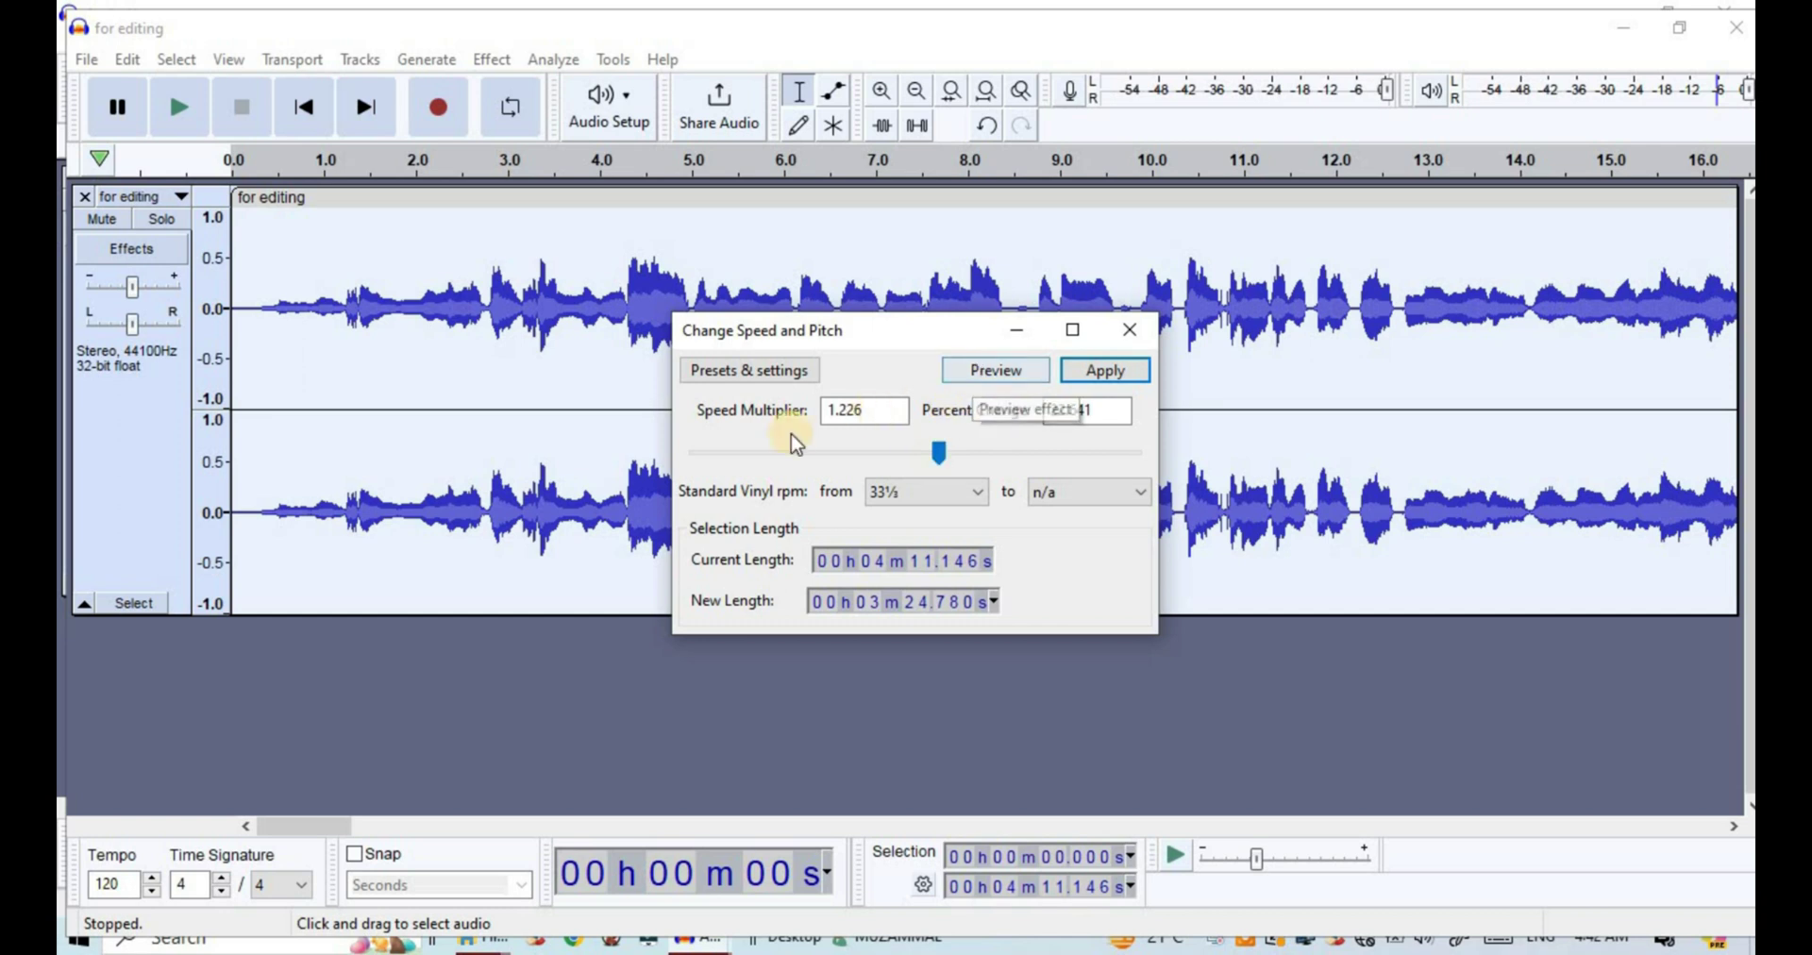
left_click(994, 371)
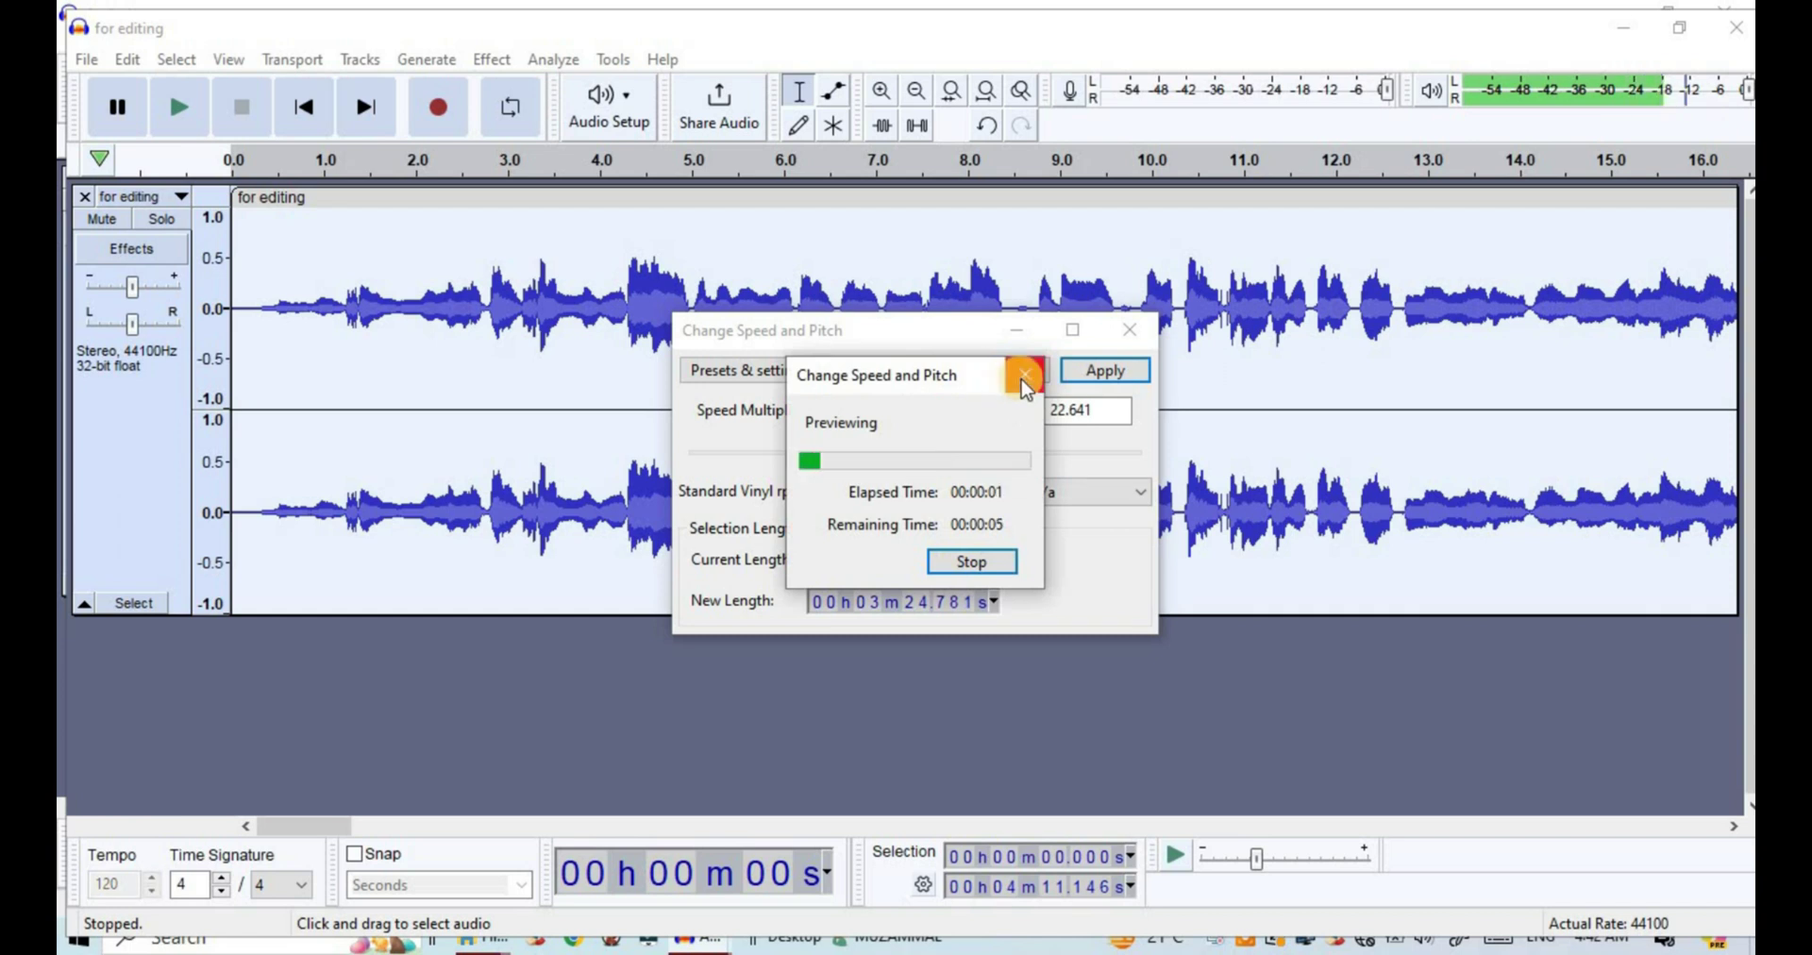
left_click(1023, 379)
left_click_drag(941, 462, 921, 457)
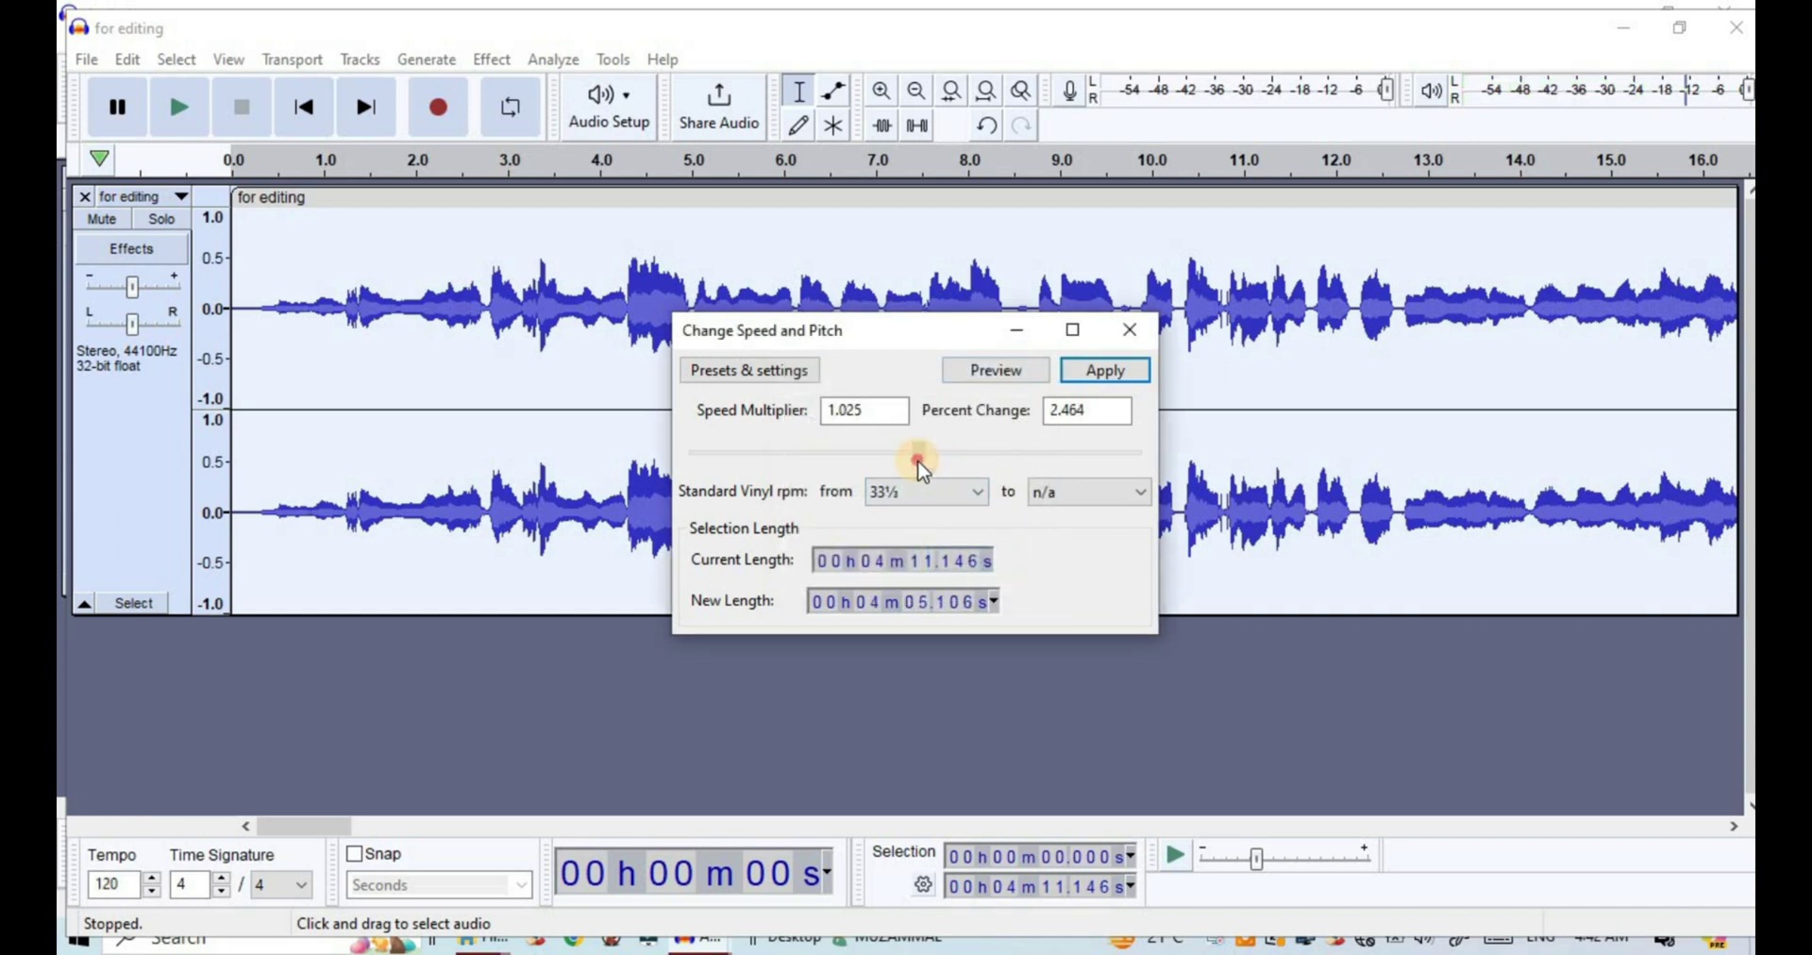
left_click(1133, 337)
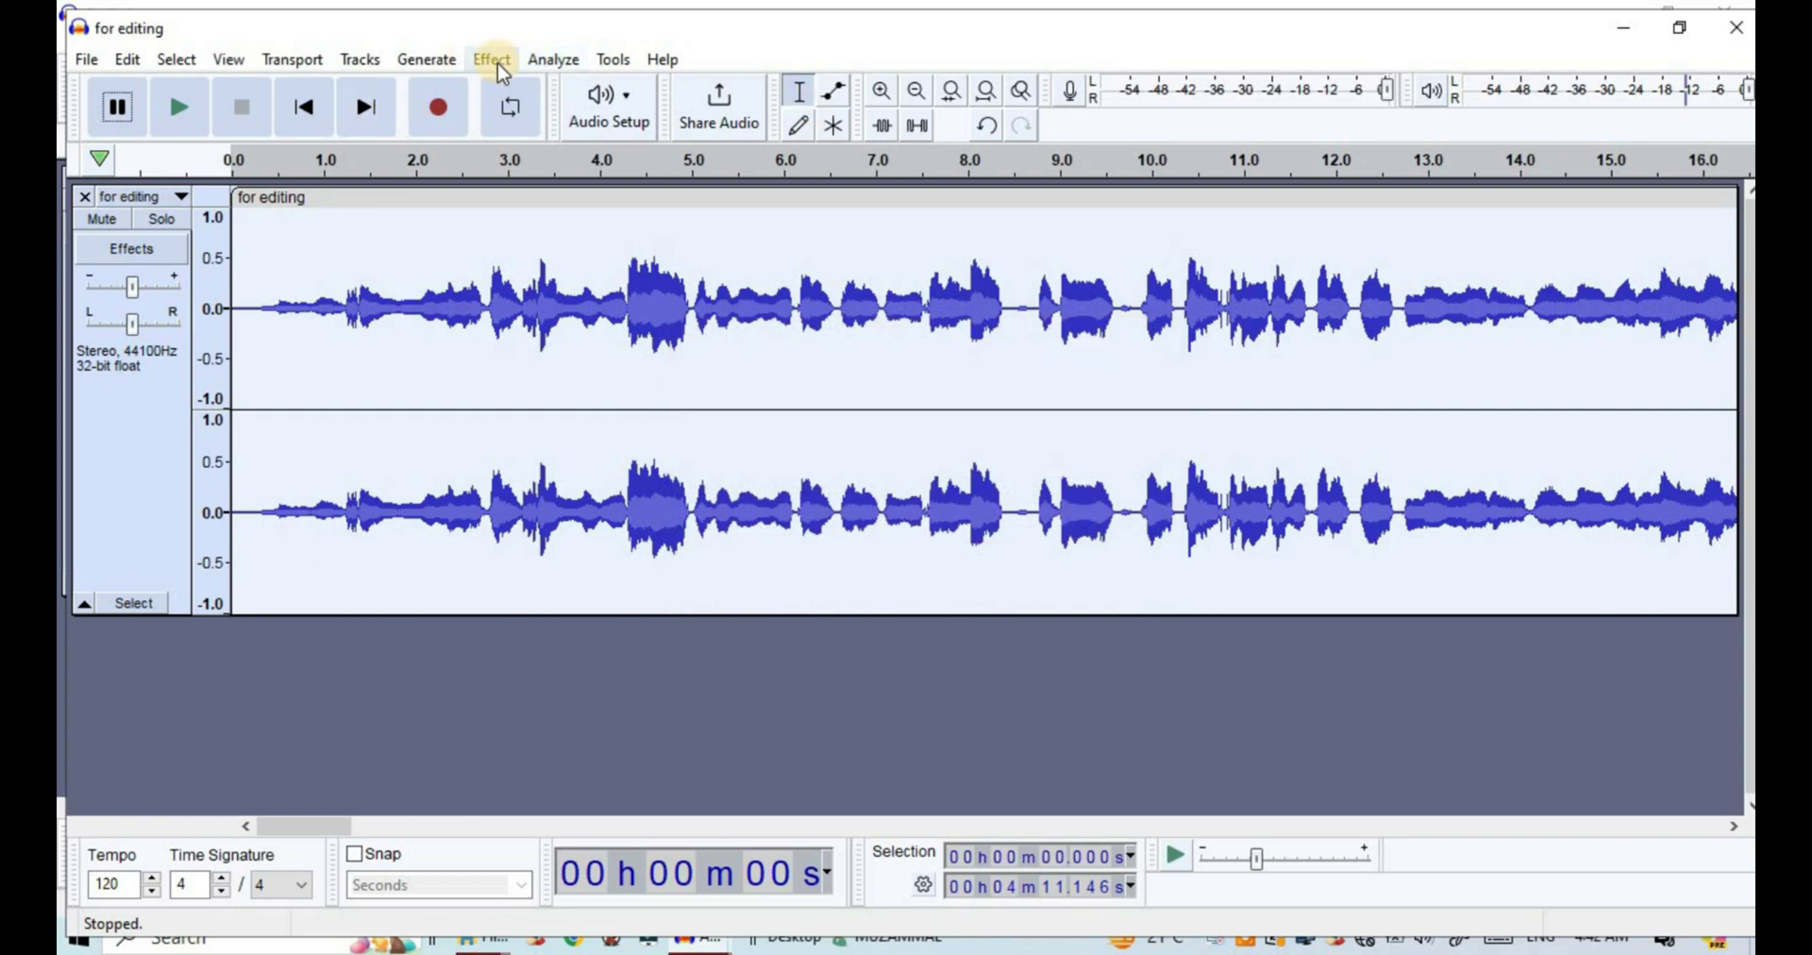